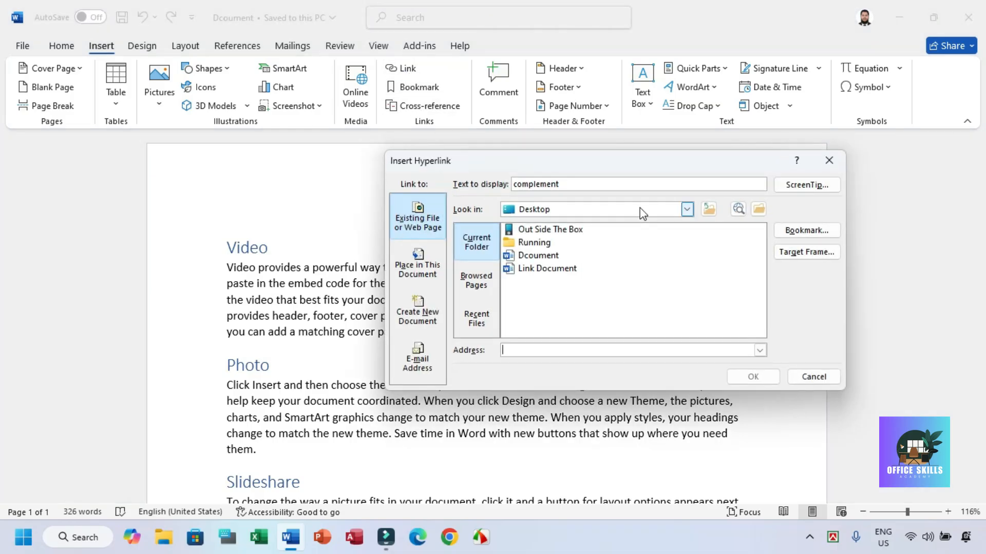
Step: Review the four link target types in the Insert Hyperlink dialog for the word "complement" and close the dialog
left_click(418, 231)
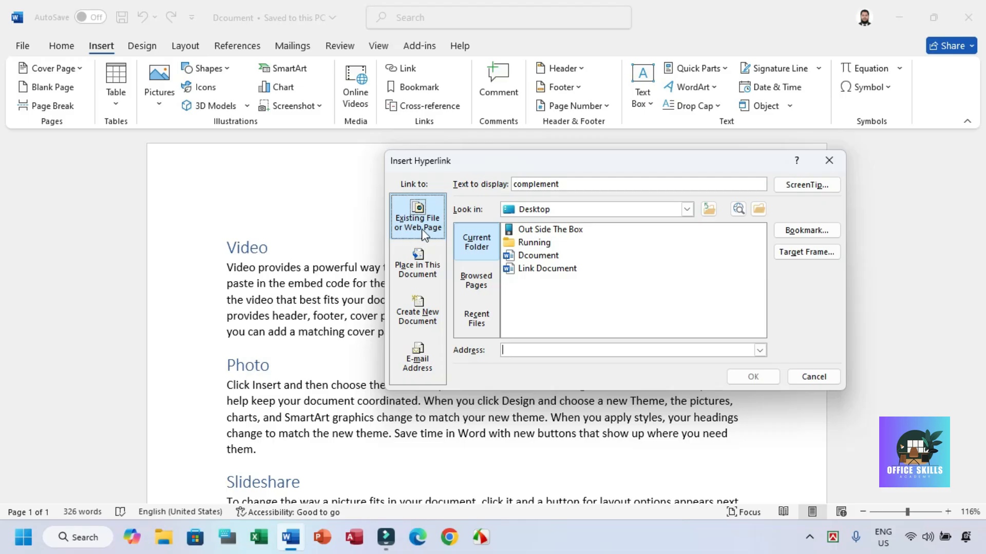
left_click(427, 269)
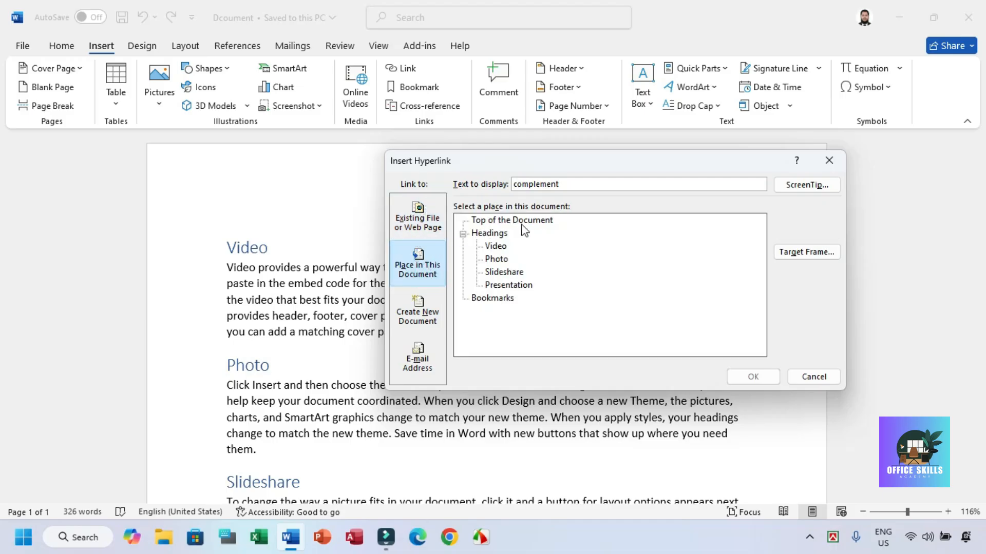
left_click(426, 261)
left_click(430, 315)
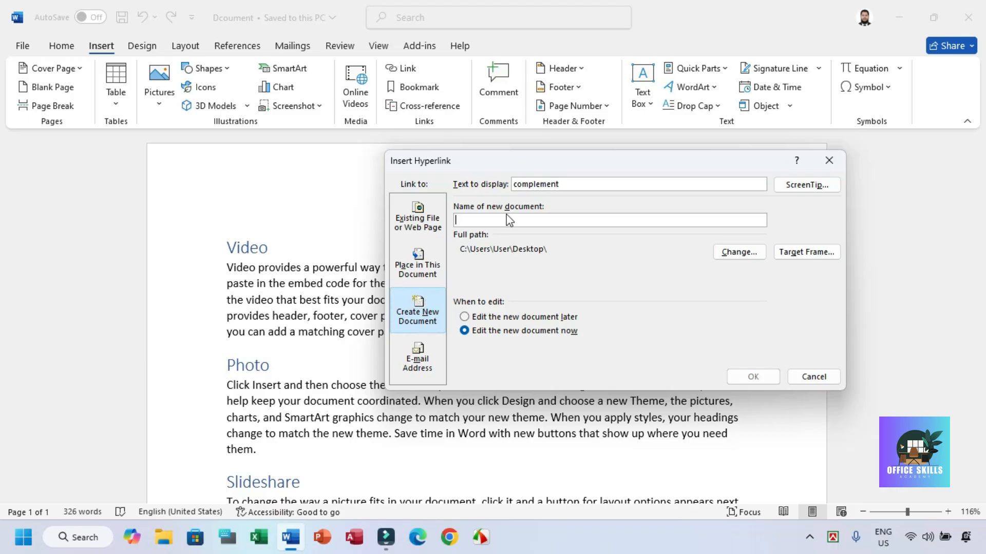
left_click(416, 361)
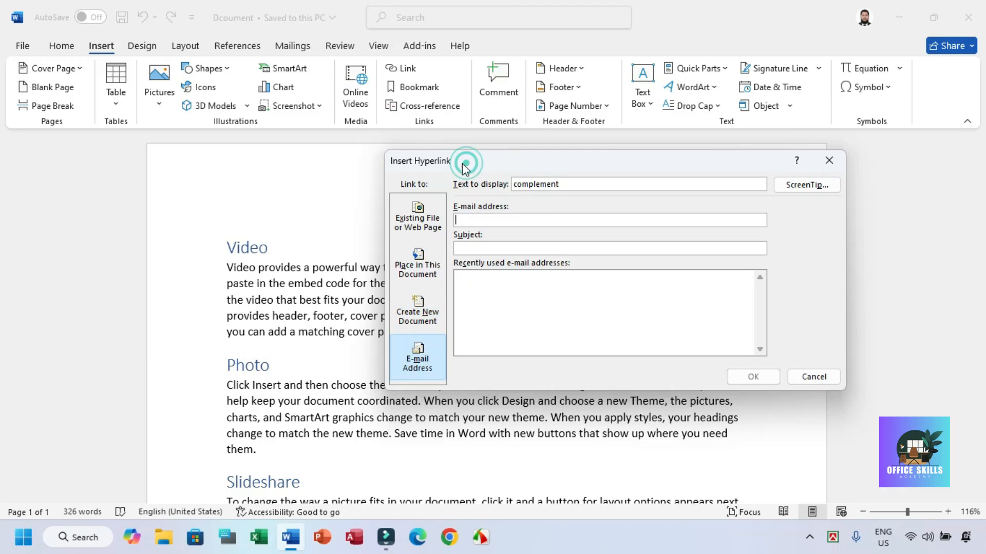
left_click_drag(465, 161, 376, 162)
left_click(739, 162)
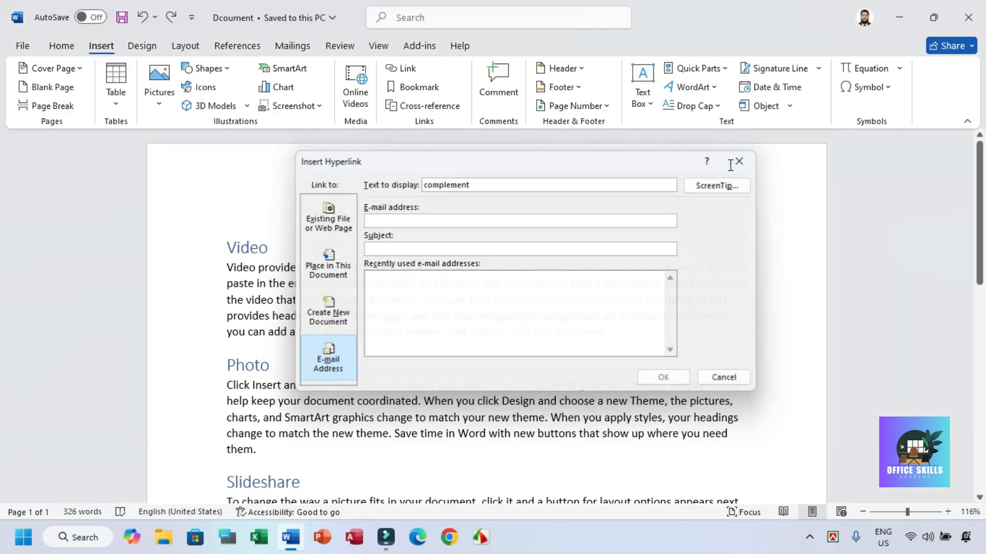
Step: Link the text "See this document." at the end of the Video paragraph to the Link Document file on the Desktop
left_click_drag(513, 333, 617, 333)
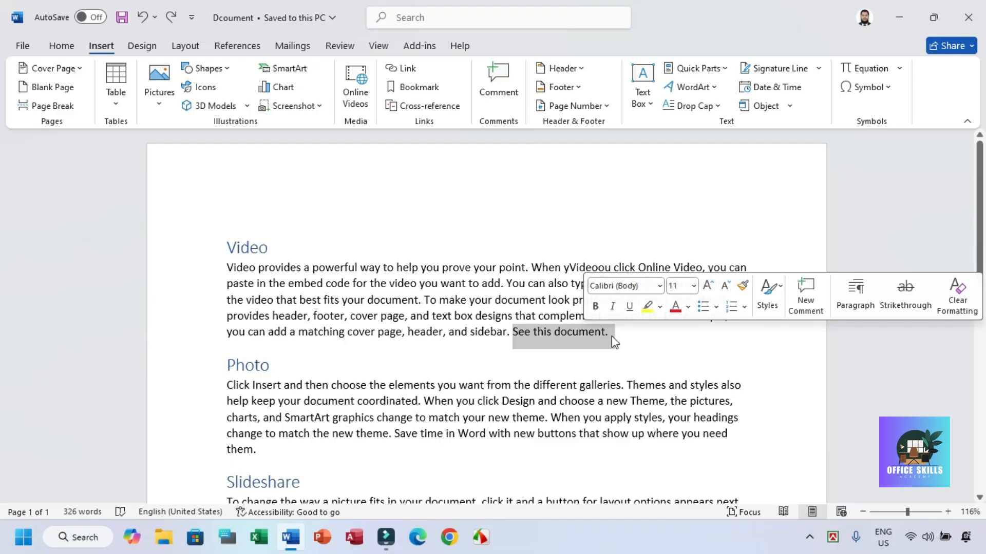
left_click(409, 71)
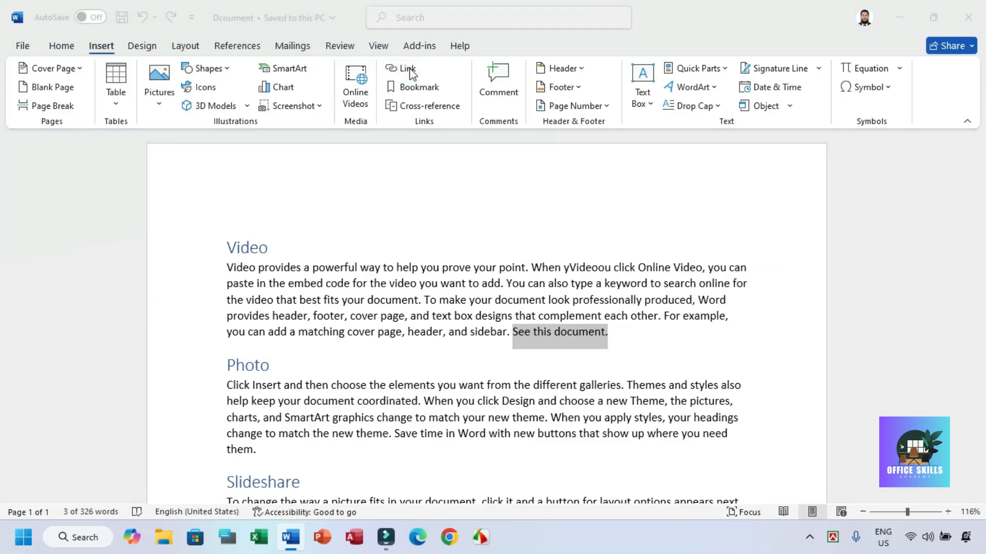
left_click_drag(540, 156, 448, 69)
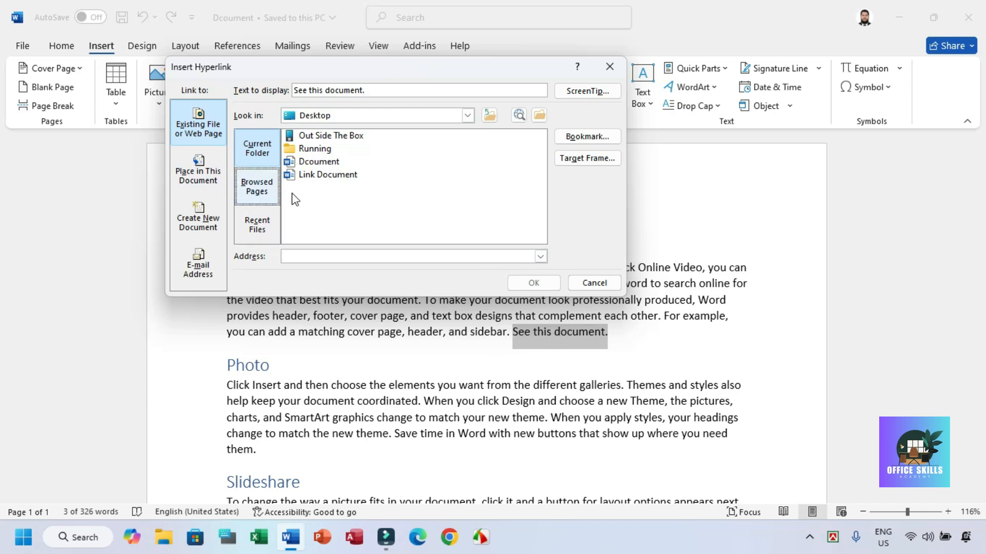
left_click(318, 174)
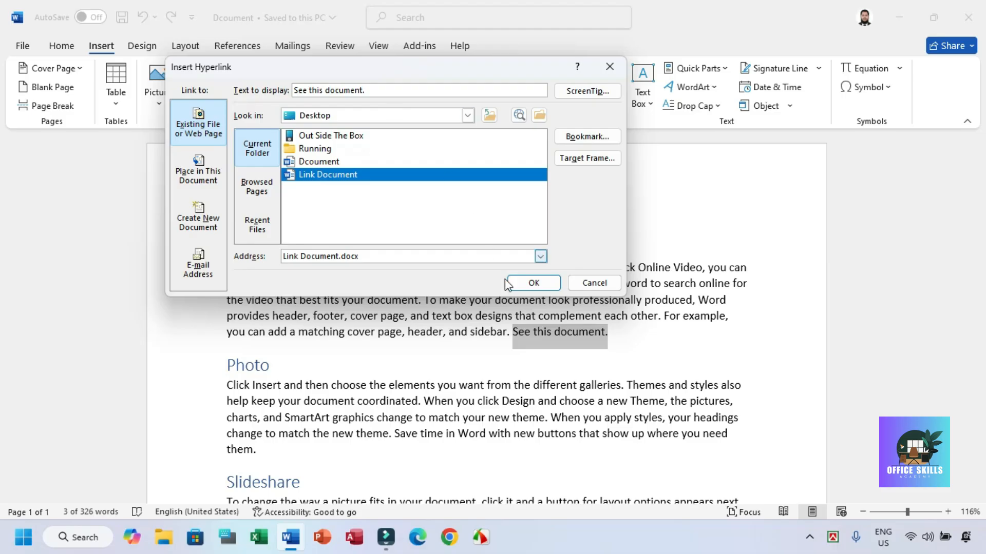
left_click(532, 281)
left_click(548, 371)
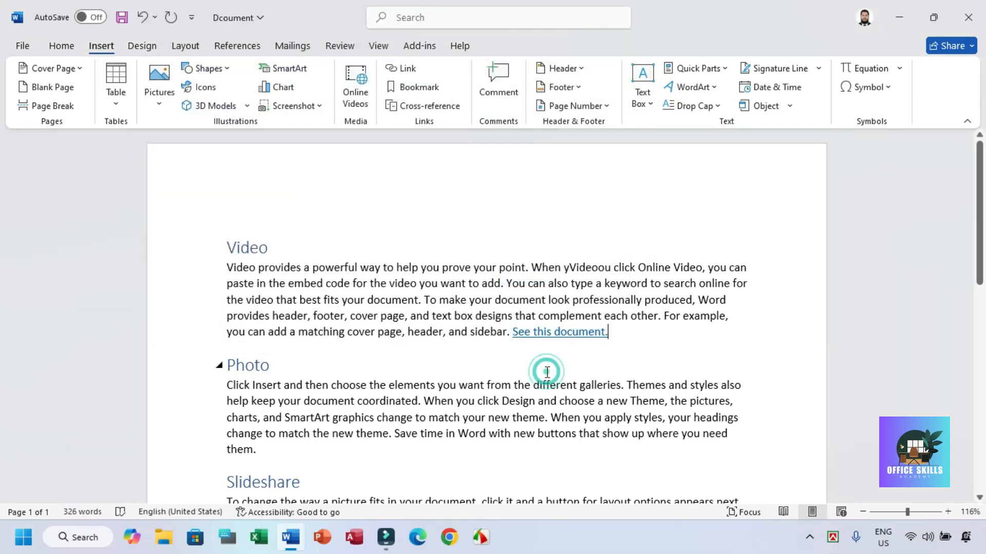
Step: Inspect the target address of the "See this document." link and check for the target file on the desktop
left_click(552, 335)
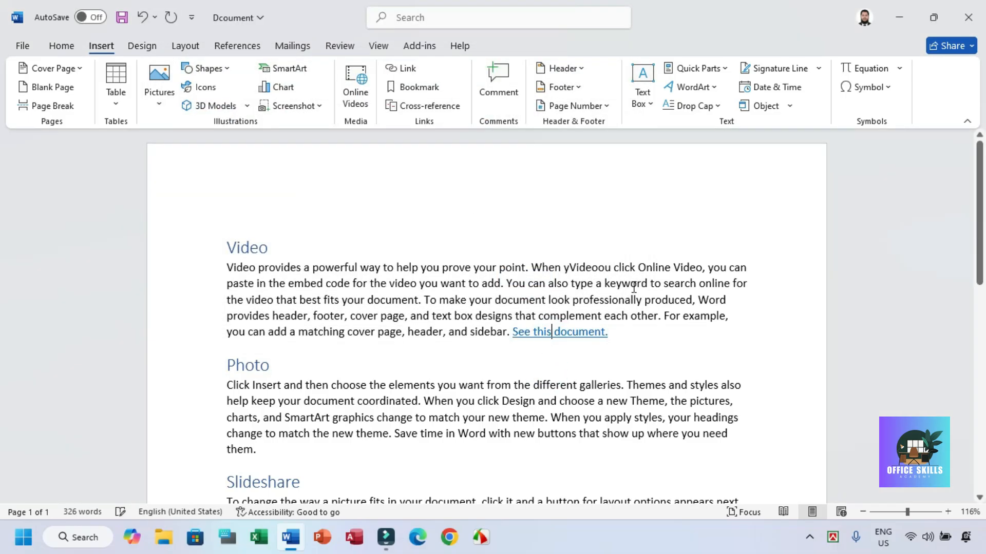
mouse_move(553, 339)
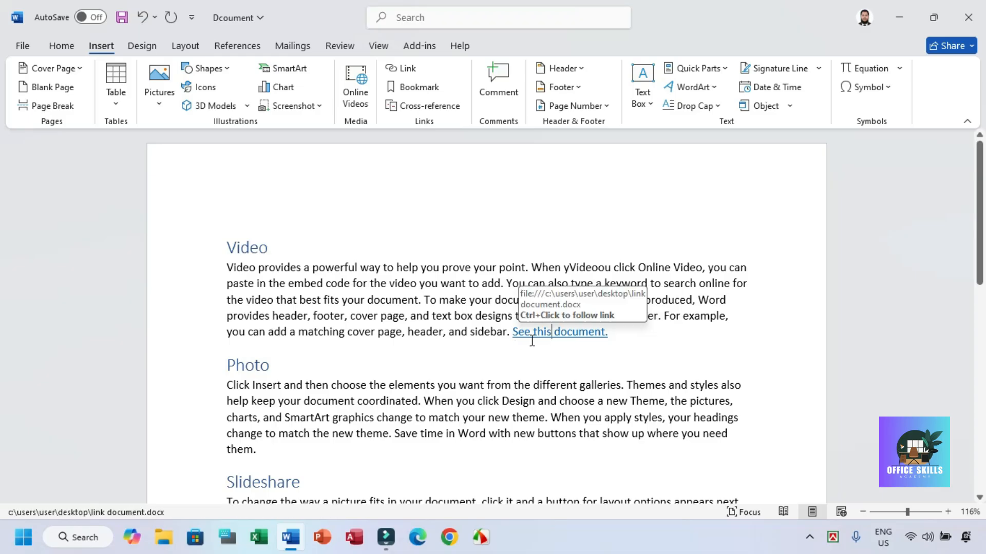
left_click(907, 22)
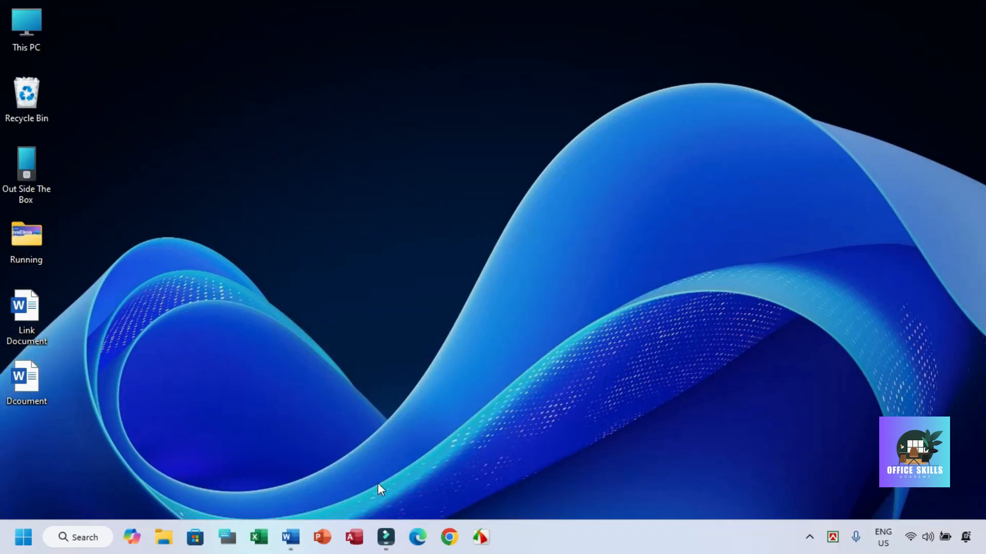
left_click(290, 537)
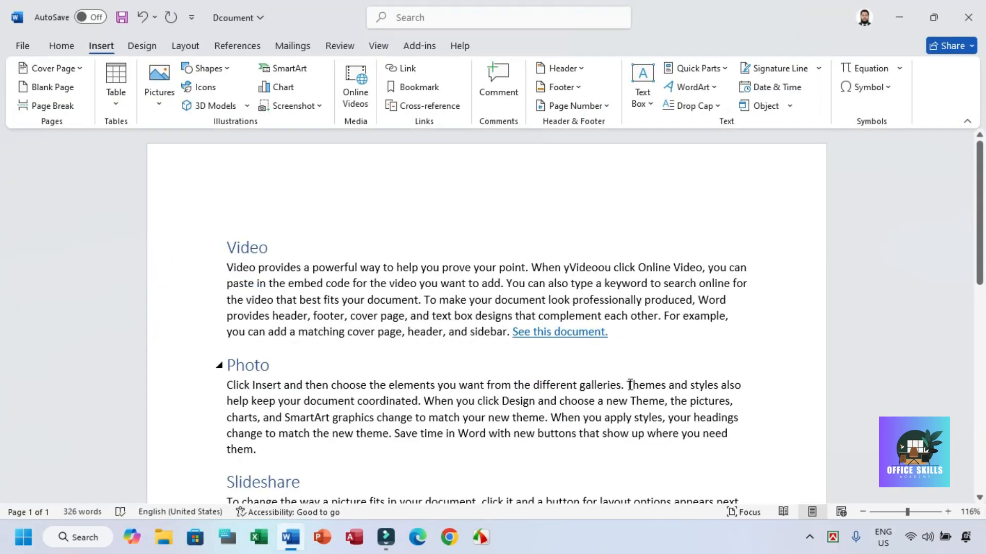
Step: Follow the "See this document." link, check the opened file's name and location, and close that file
left_click(559, 336)
left_click(553, 332, "ctrl")
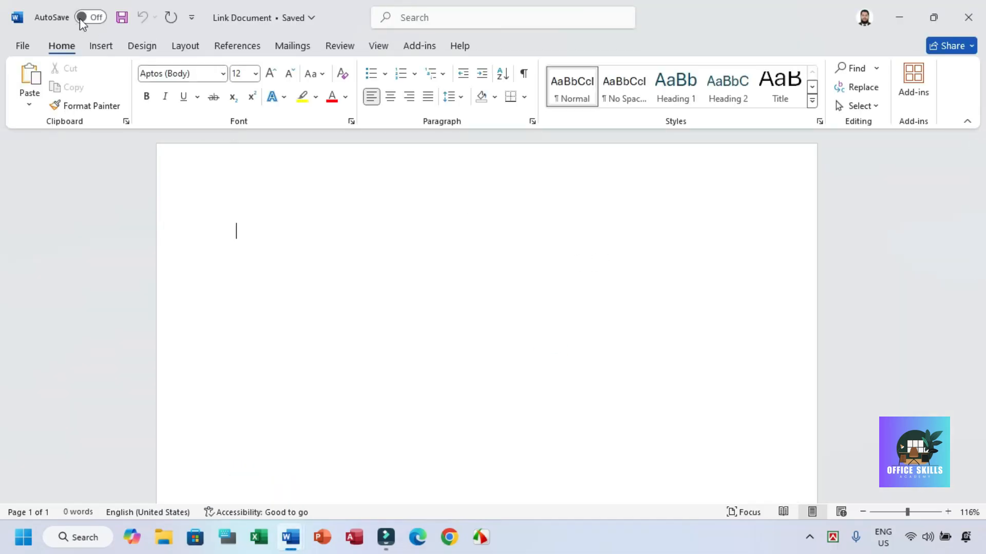
left_click(243, 19)
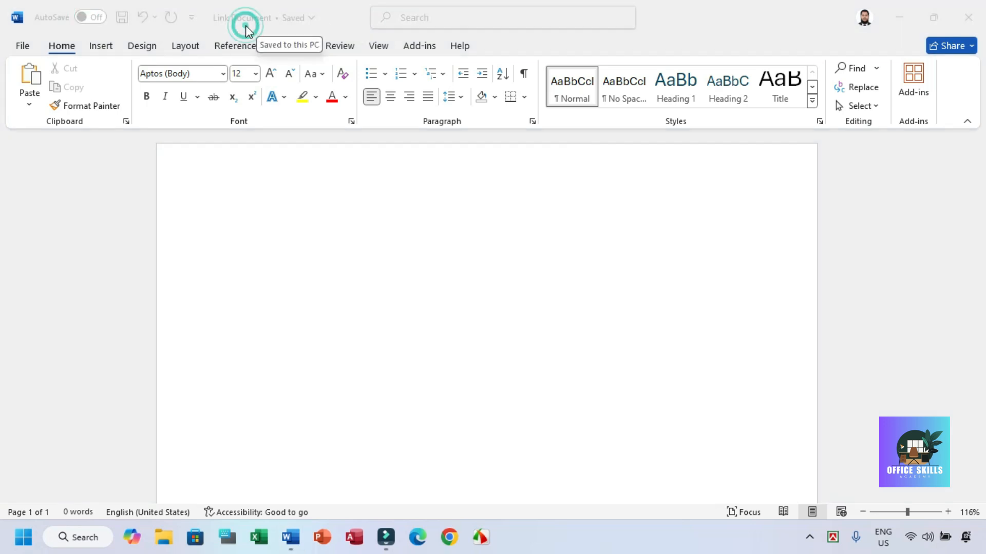
left_click(522, 238)
left_click(970, 19)
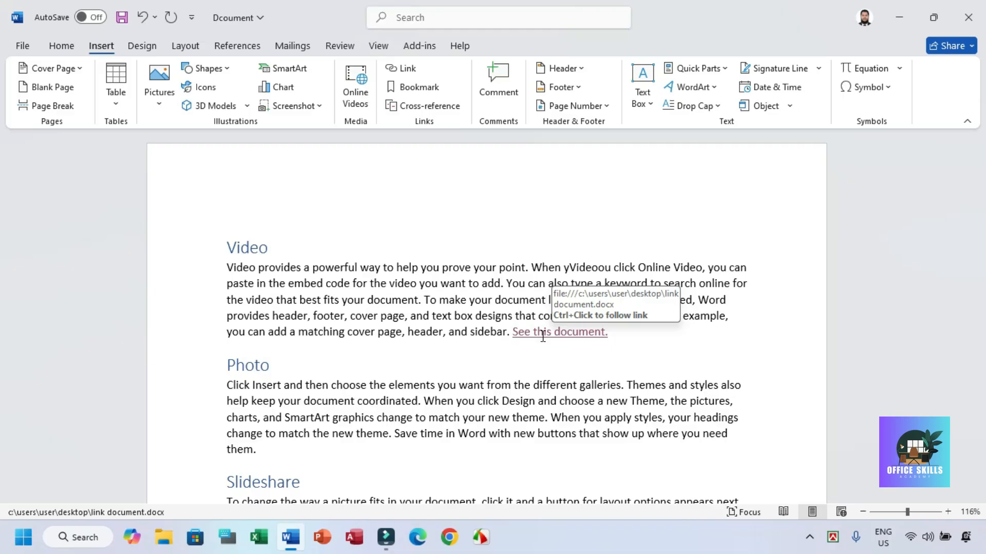
left_click(632, 331)
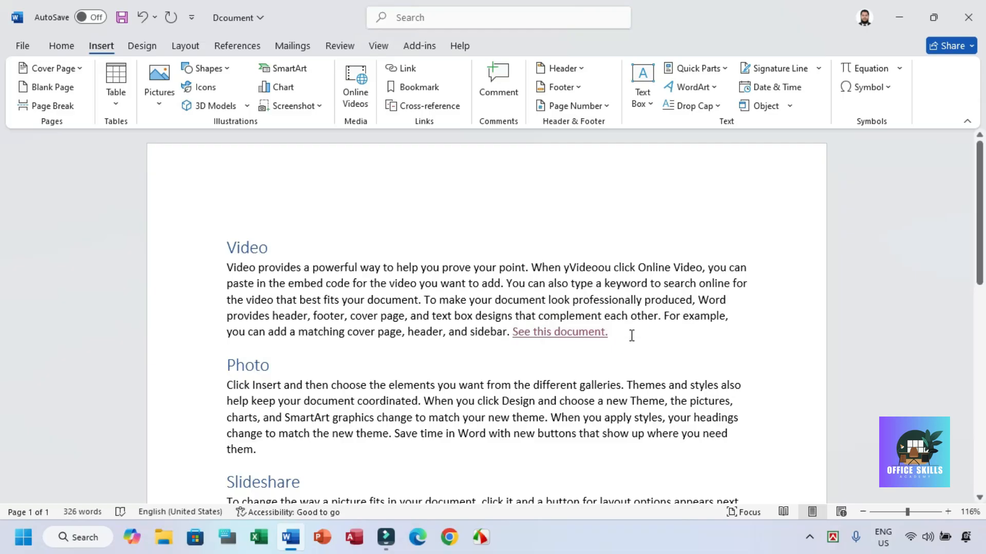
left_click(403, 69)
left_click(307, 256)
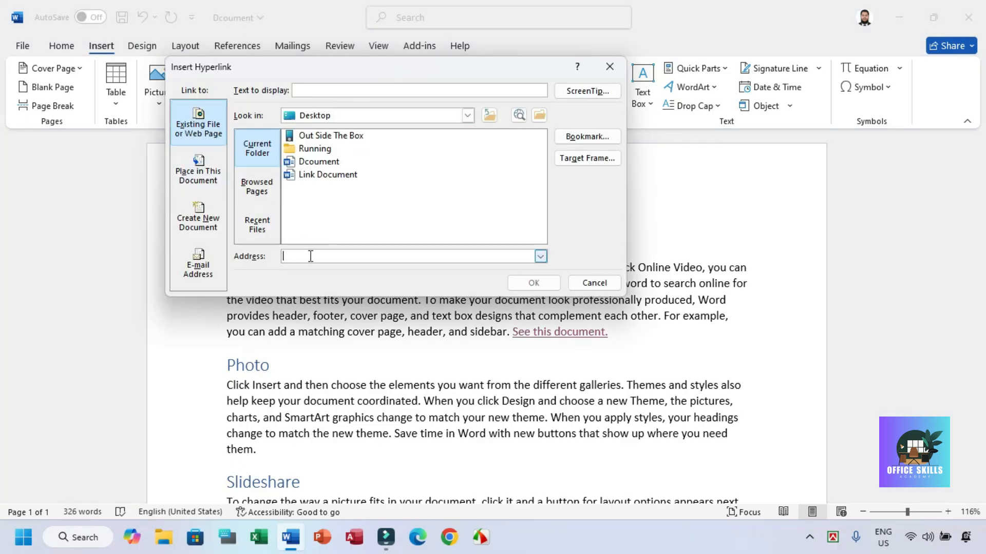
type("http://go.microsoft.com/")
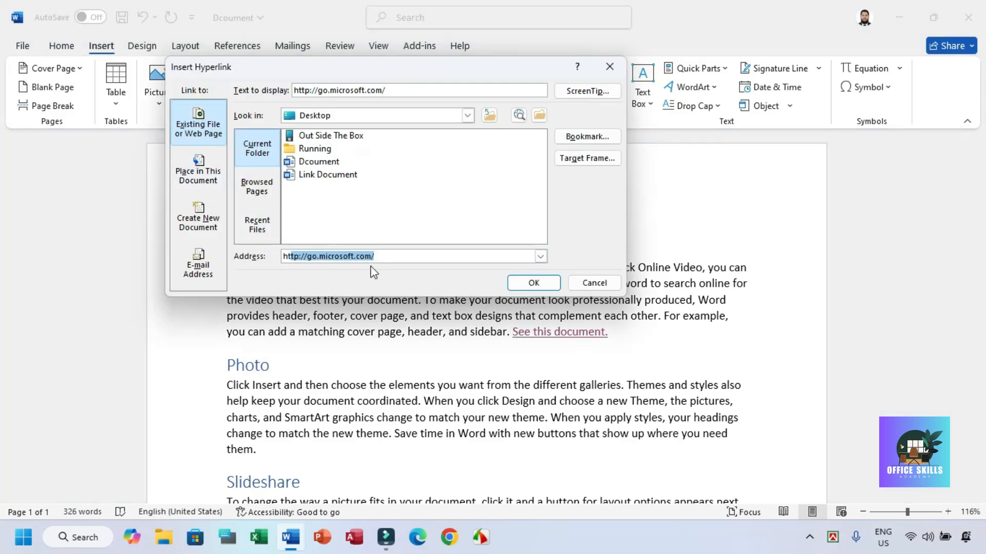
left_click(388, 256)
left_click_drag(379, 256, 274, 256)
left_click(533, 283)
left_click(608, 334)
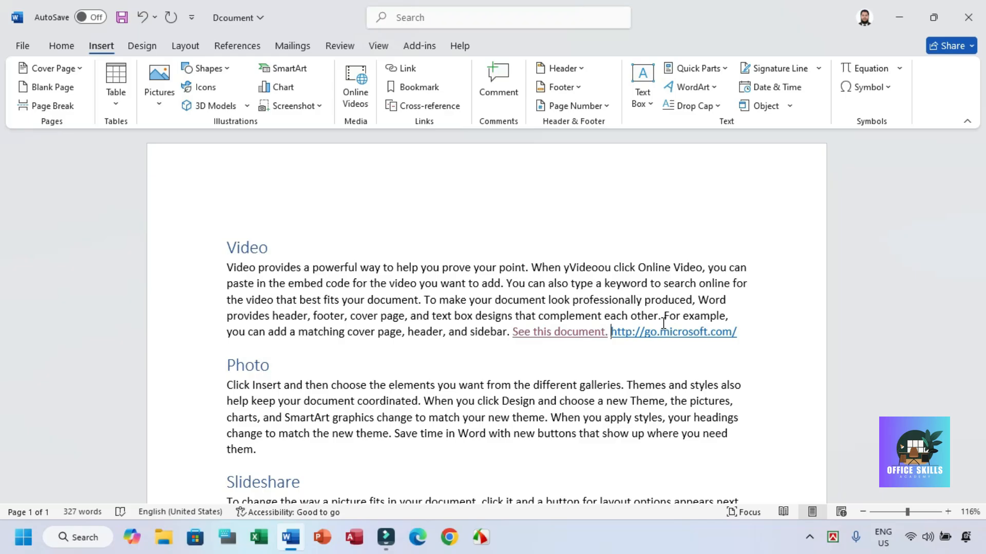
key("ctrl+z")
key("ctrl+z")
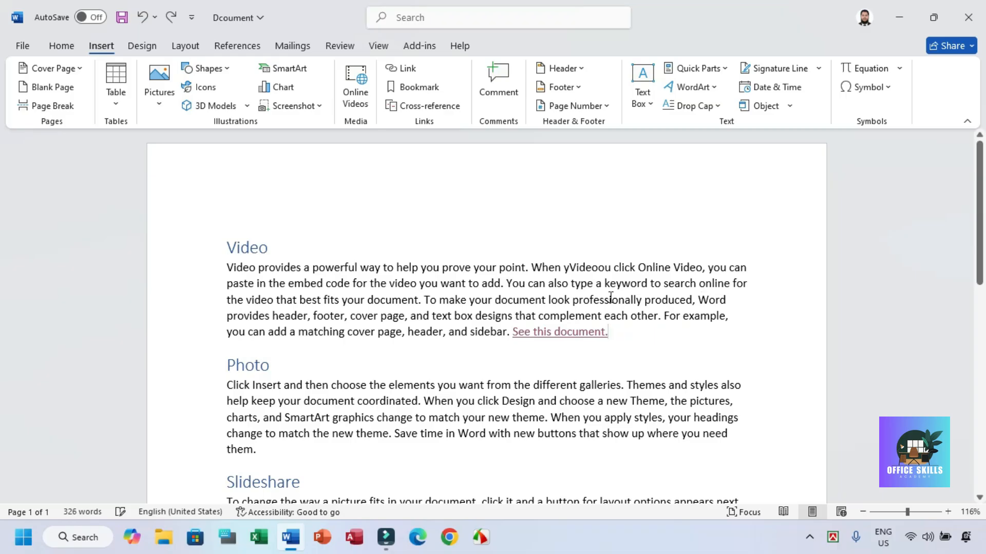
Step: Remove the link from "See this document." in the Edit Hyperlink dialog and undo the removal
left_click_drag(608, 332, 511, 337)
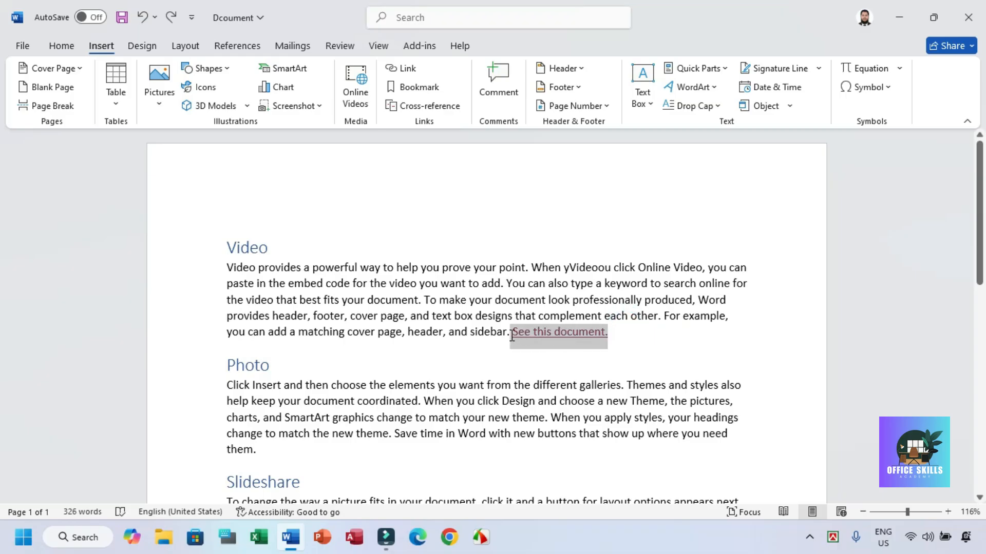
left_click(442, 229)
left_click_drag(627, 338, 512, 337)
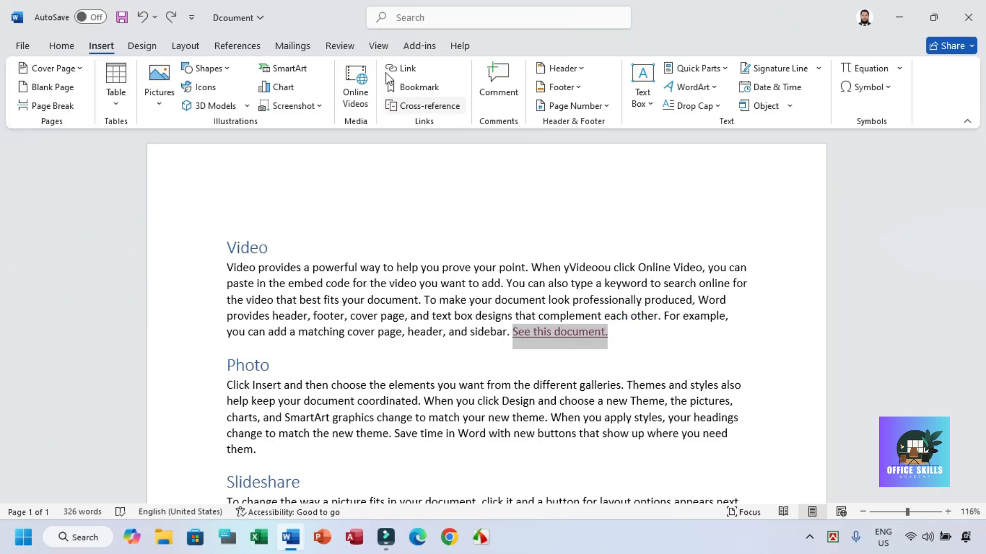
left_click(391, 69)
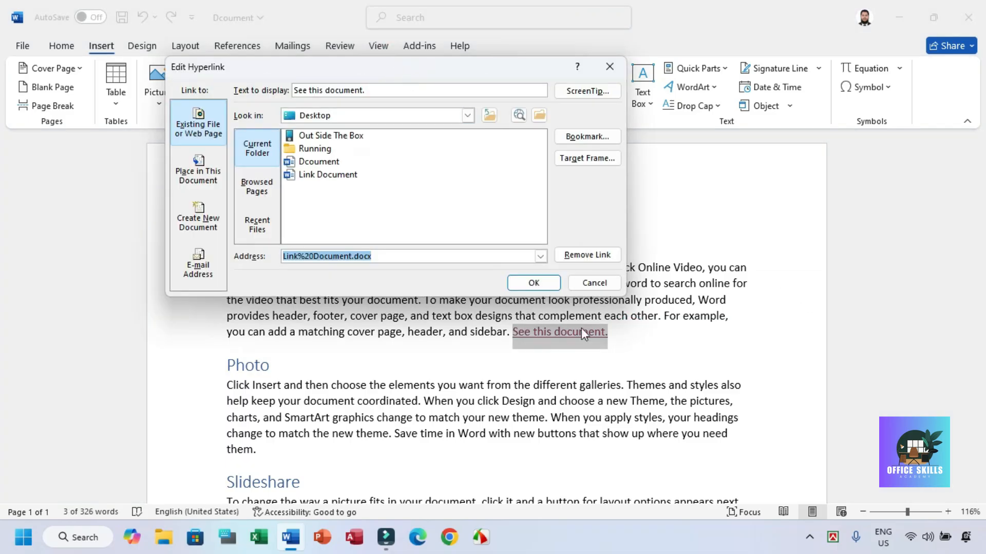
left_click(582, 258)
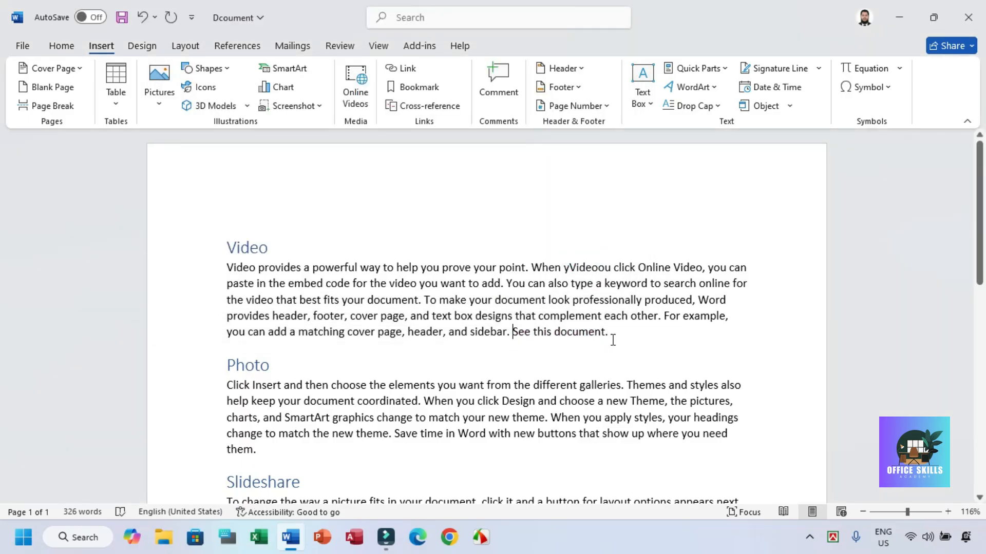
key("ctrl+z")
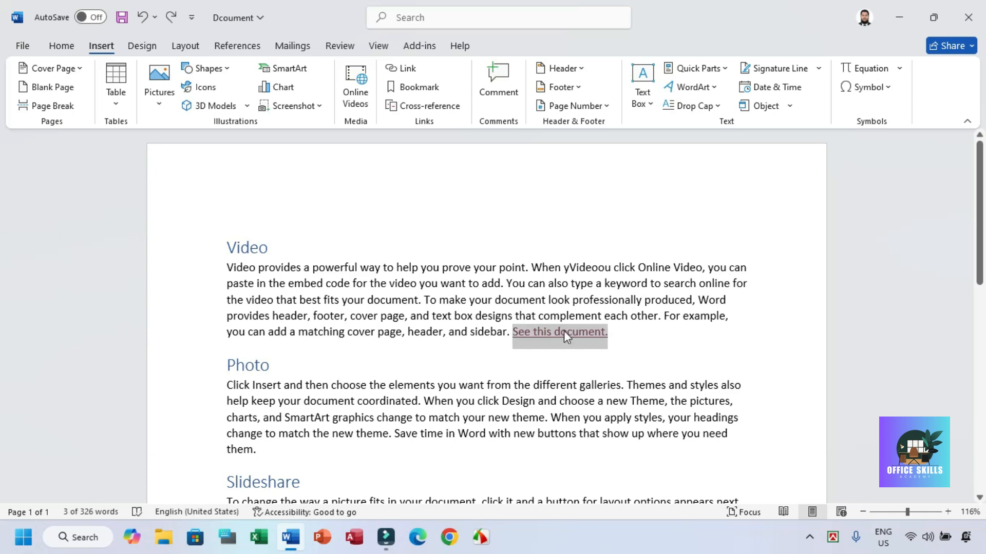
Step: Remove the hyperlink directly from the text "See this document." in the Video paragraph
right_click(563, 334)
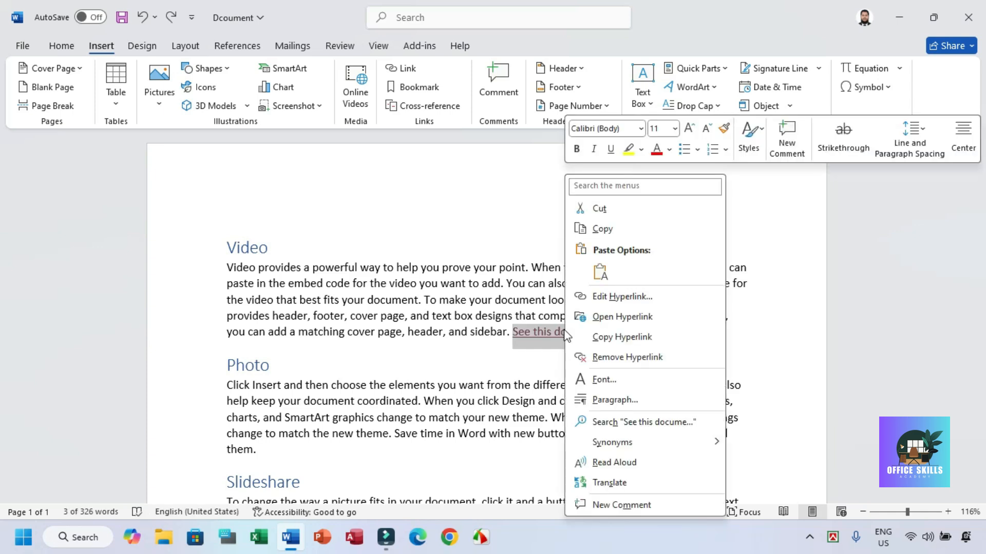
left_click(628, 357)
left_click(617, 339)
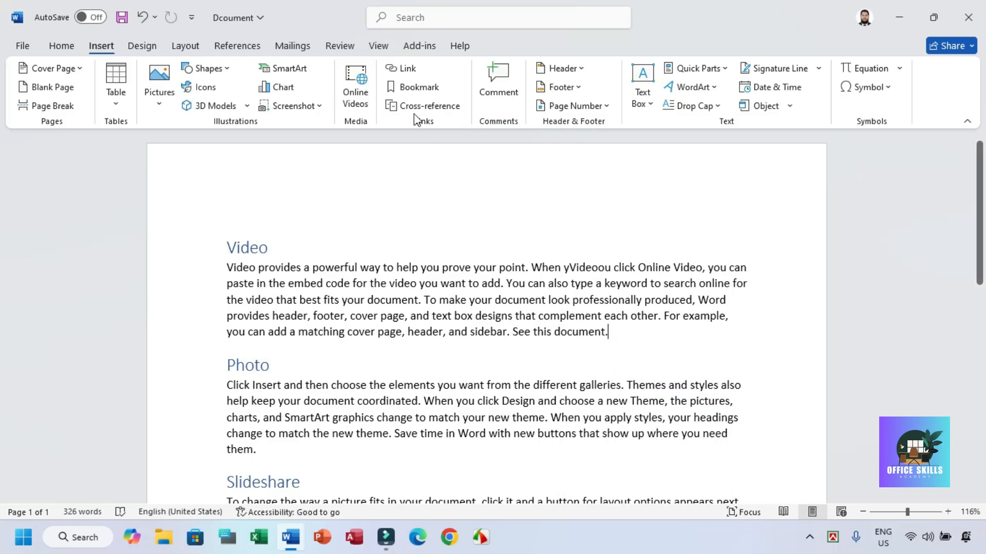
Step: View the places in this document available as link targets for "See this document." and close the dialog without linking
left_click_drag(624, 333, 512, 334)
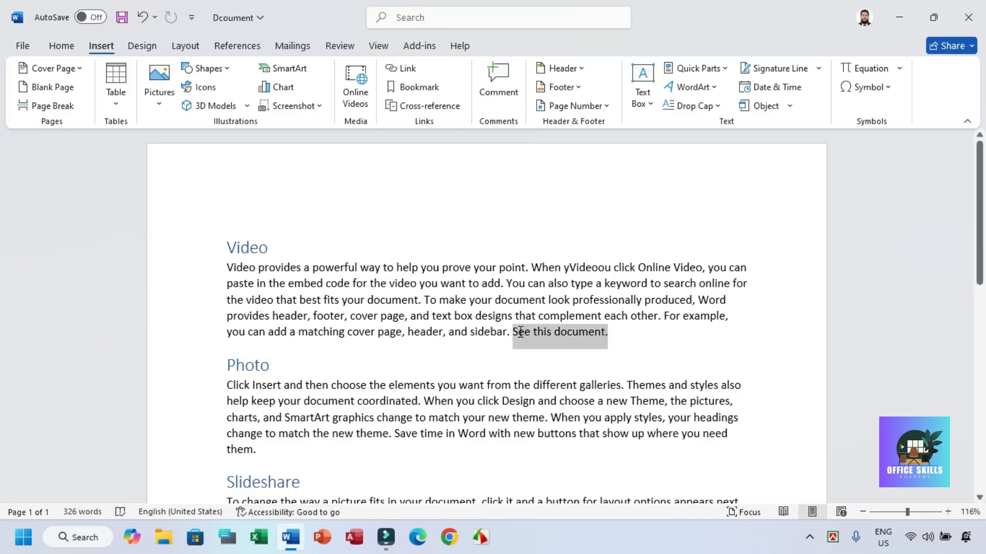
left_click(418, 68)
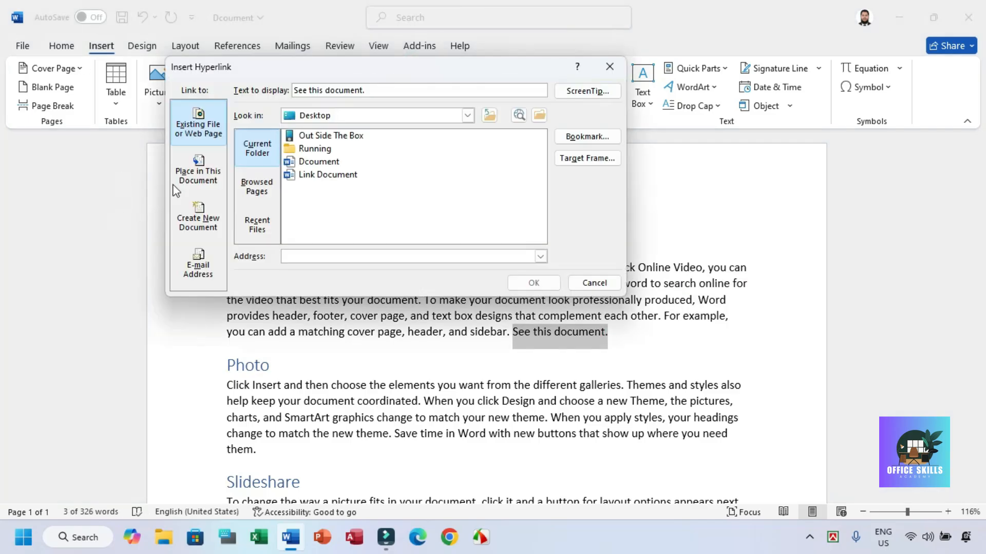
left_click(195, 171)
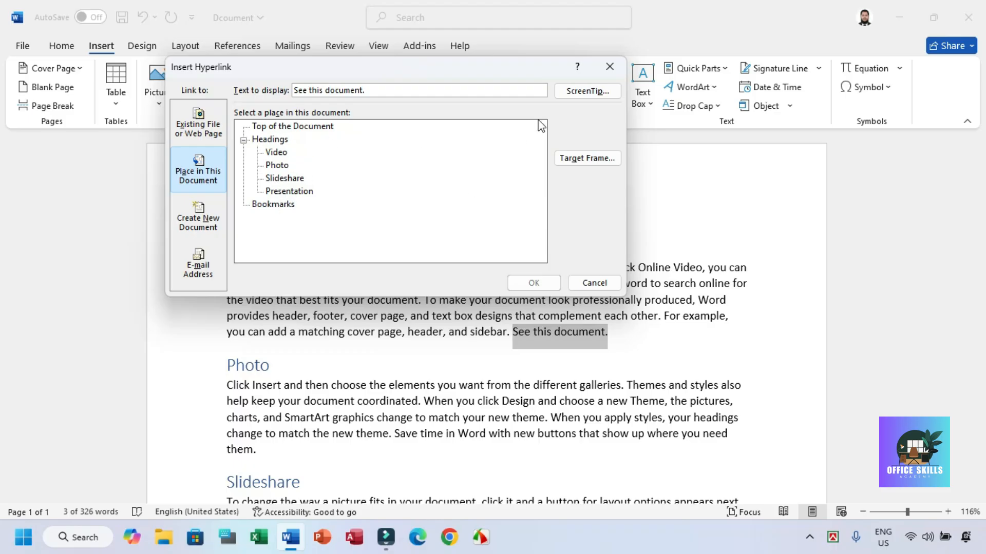
left_click(609, 67)
Step: Add two blank lines above the Video heading at the start of the document
left_click(226, 246)
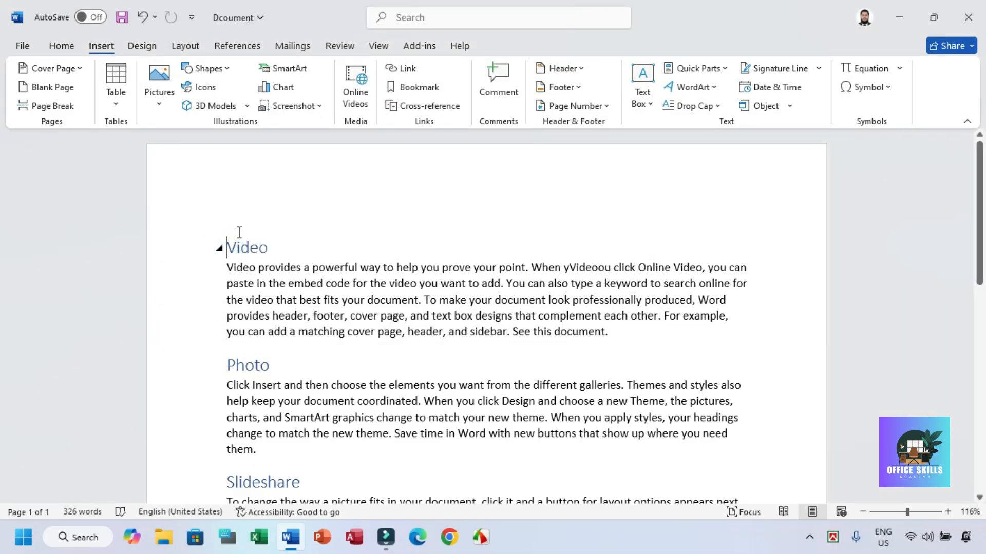
key("Return")
key("Return")
key("BackSpace")
key("BackSpace")
left_click(244, 203)
key("Left")
key("Return")
key("Return")
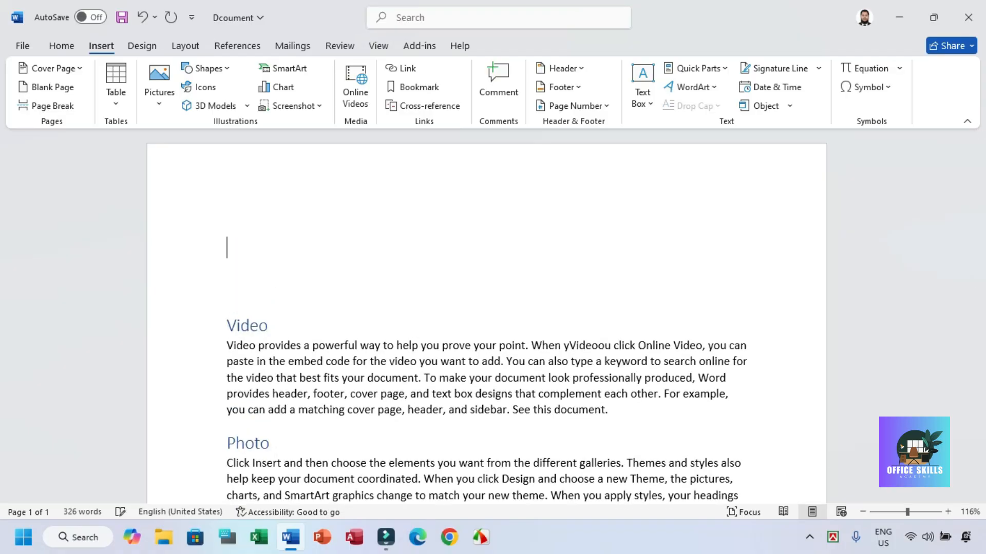
type("Presen")
key("BackSpace")
key("BackSpace")
key("BackSpace")
key("BackSpace")
Step: Generate filler paragraphs in the Normal style above the Video heading using the formula =rand(2)
type("=rand(2)")
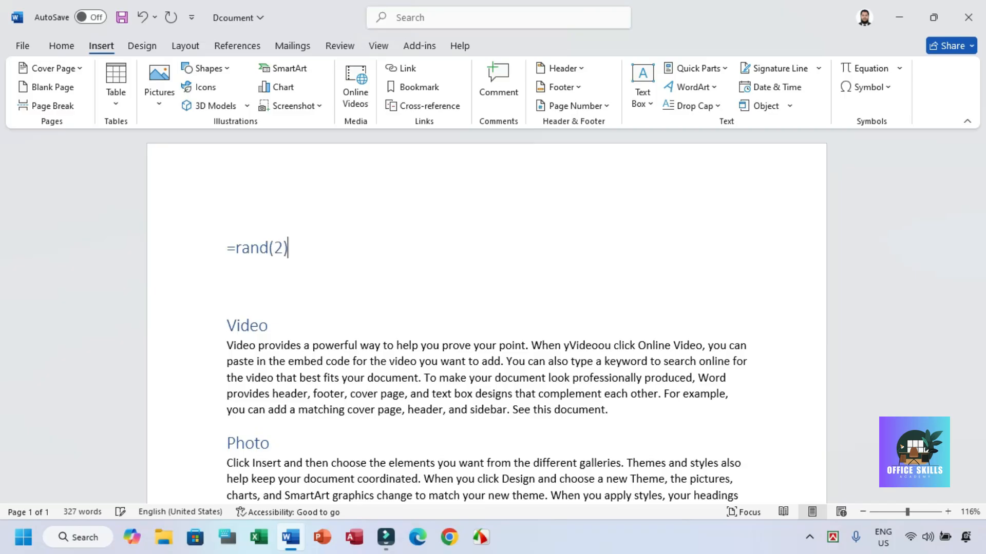
left_click(61, 45)
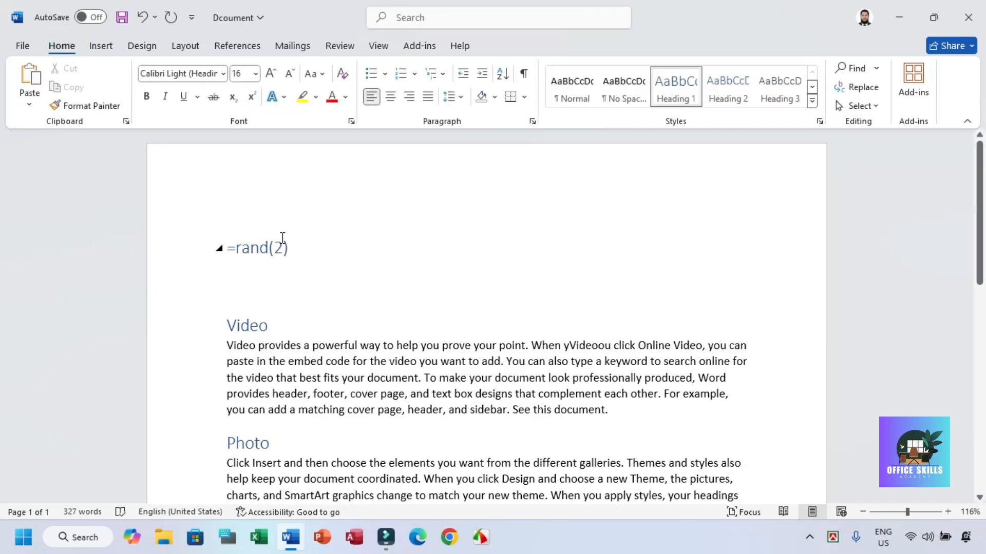
left_click(169, 245)
left_click(572, 88)
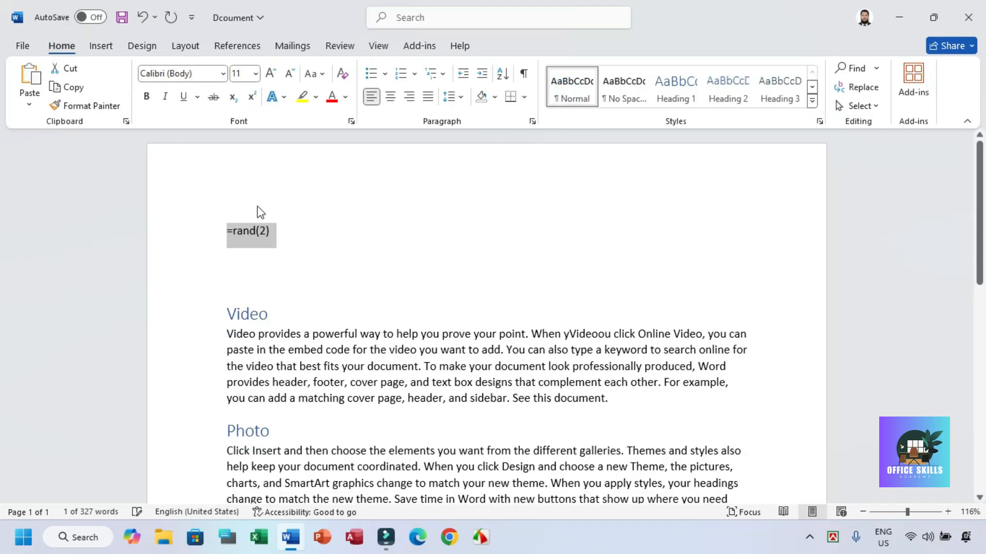
left_click(286, 224)
key("Return")
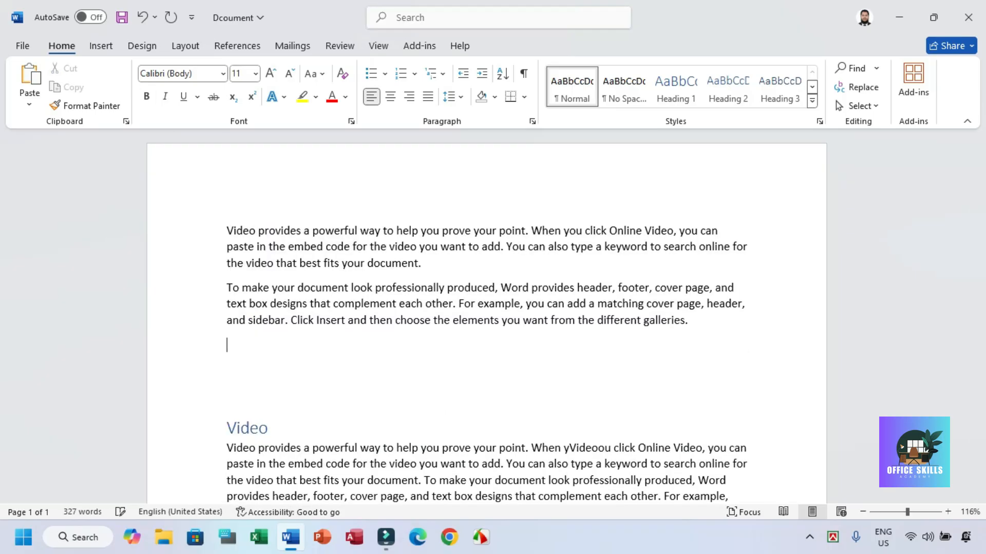
Step: Delete the two surplus blank lines between the new paragraphs and the Video heading
key("Down")
key("Down")
key("BackSpace")
key("BackSpace")
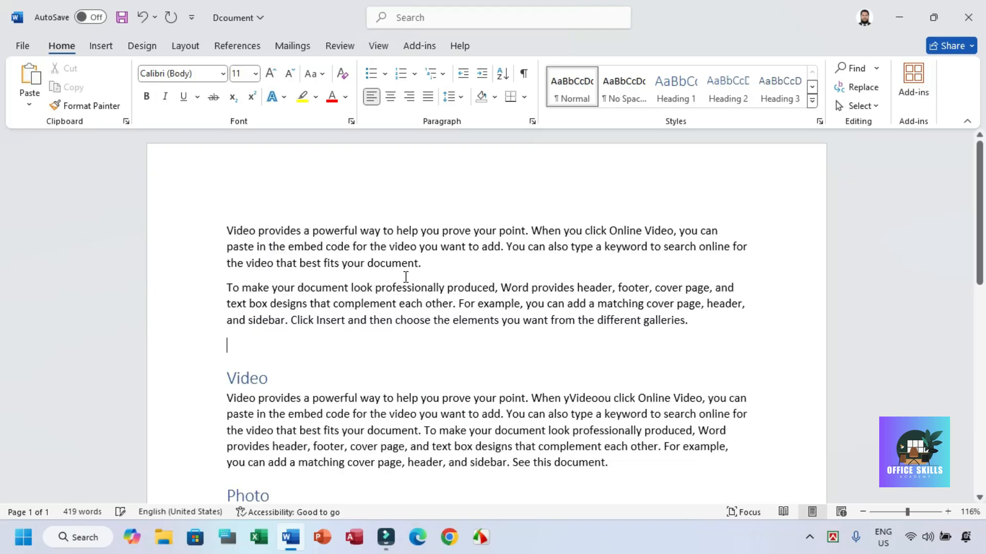
Step: Link the word "document" in the first paragraph to the Presentation heading in this document
double_click(286, 231)
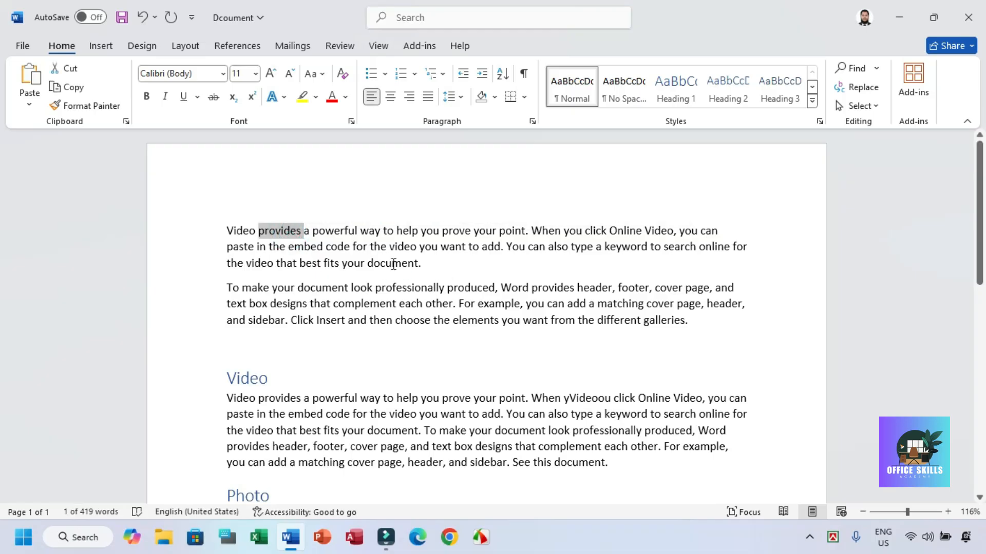
double_click(393, 263)
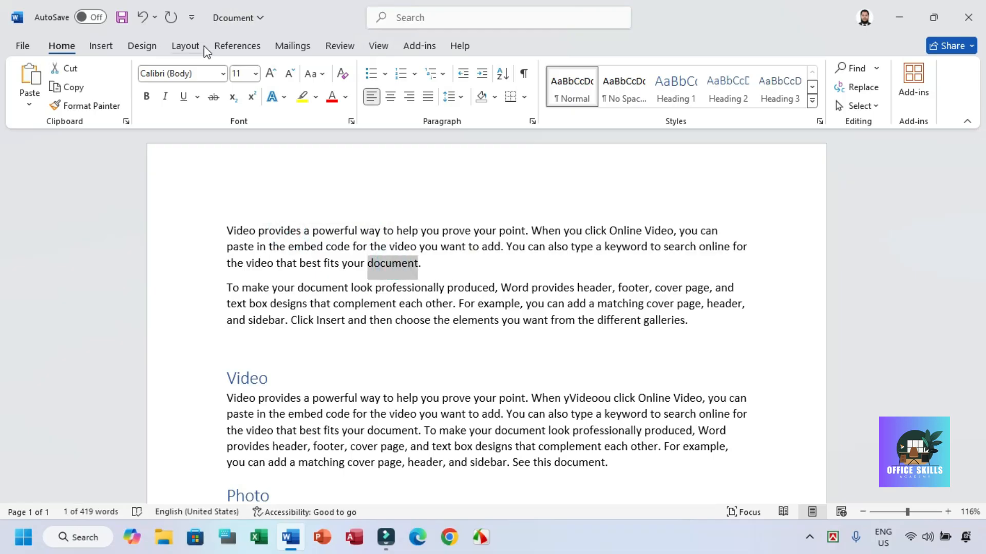
left_click(101, 45)
left_click(402, 72)
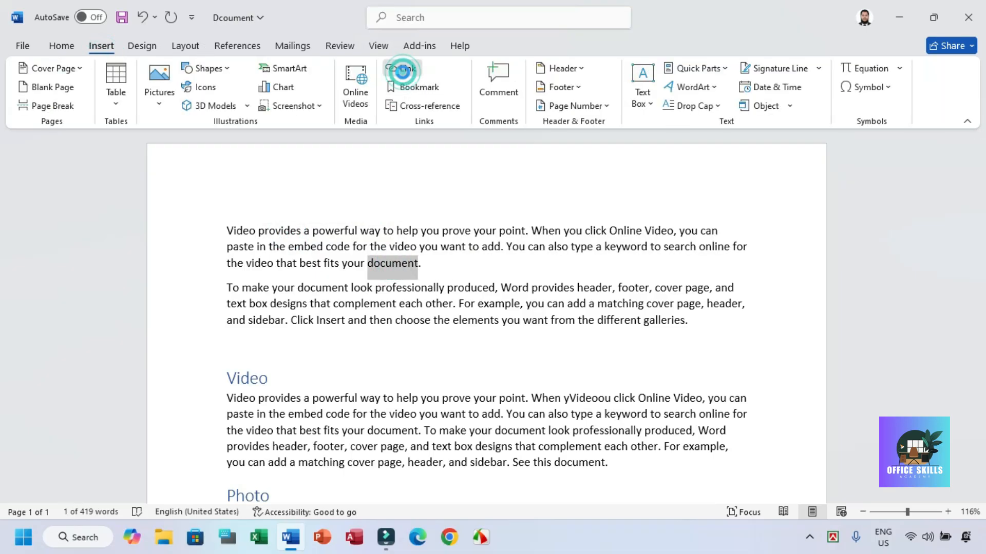
left_click_drag(381, 70, 612, 67)
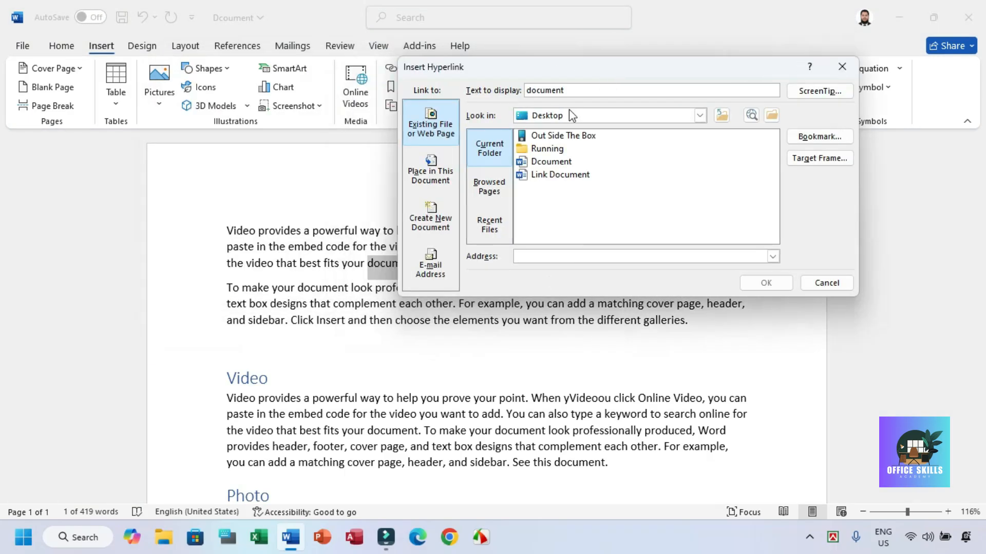
left_click(431, 171)
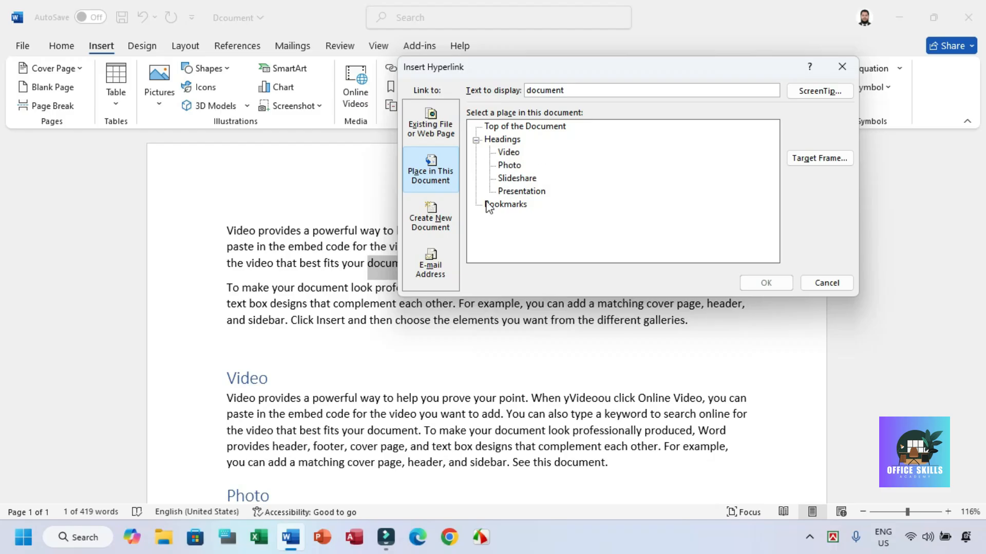
left_click(518, 191)
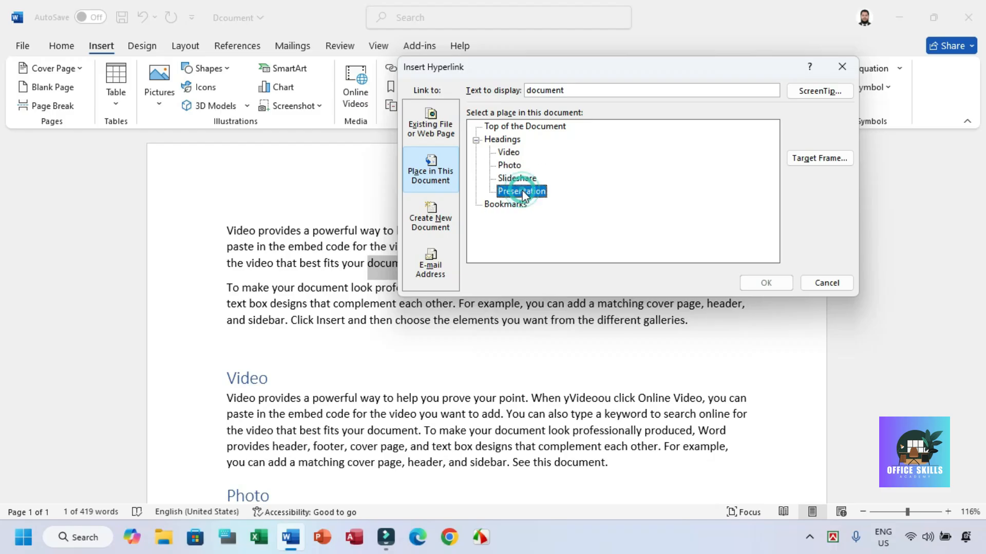
left_click(767, 283)
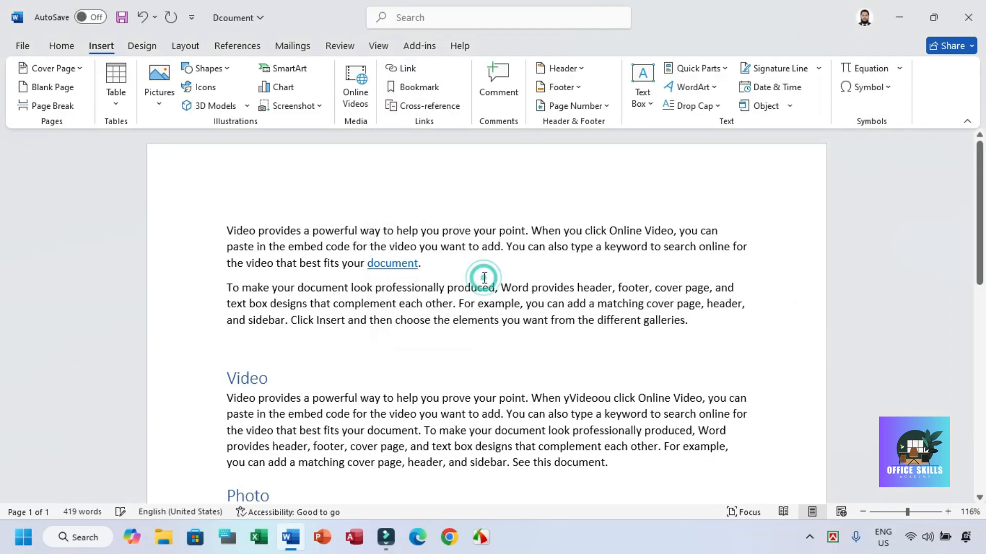
Step: Follow the "document" link to the Presentation heading, return to the start of the document and follow it again
left_click(385, 263)
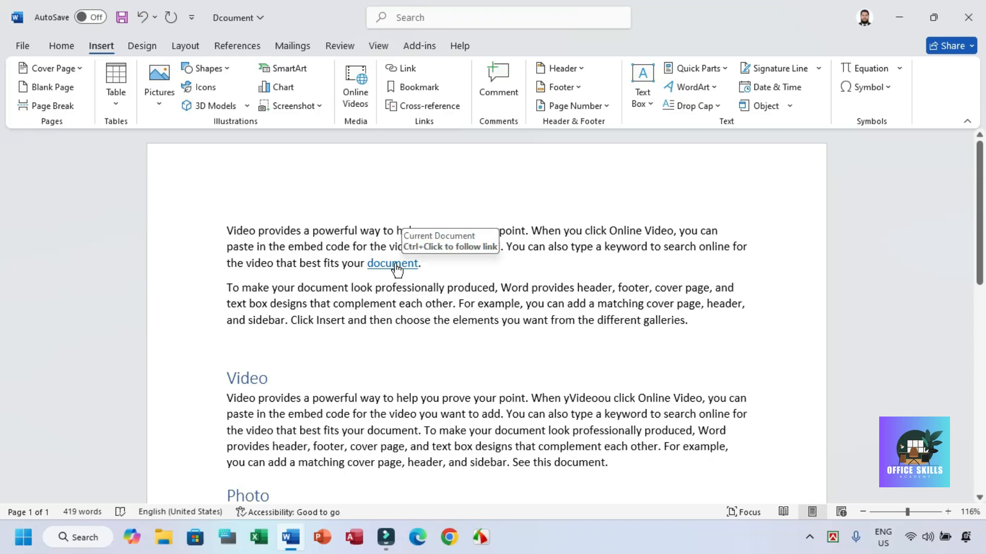
left_click(402, 269, "ctrl")
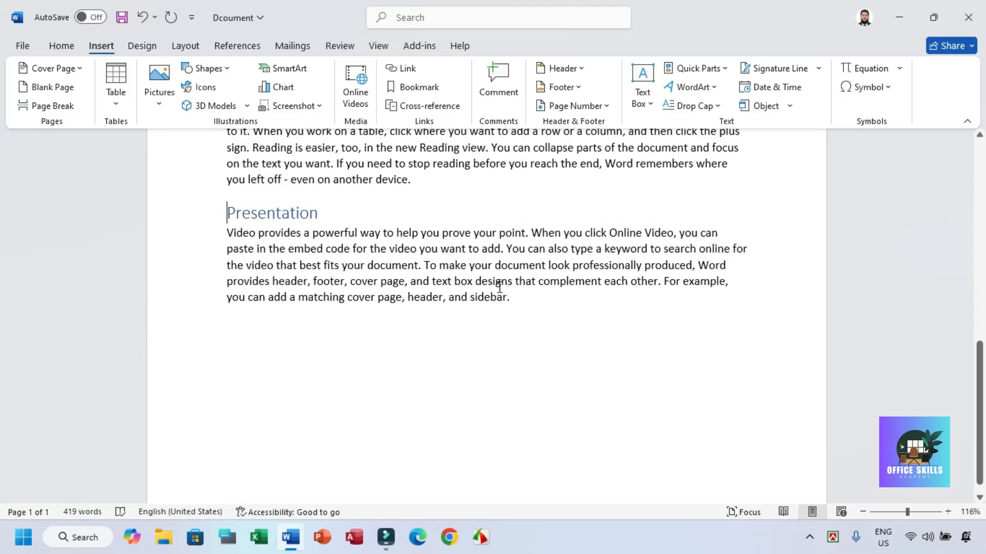
left_click_drag(978, 353, 974, 150)
left_click(432, 262)
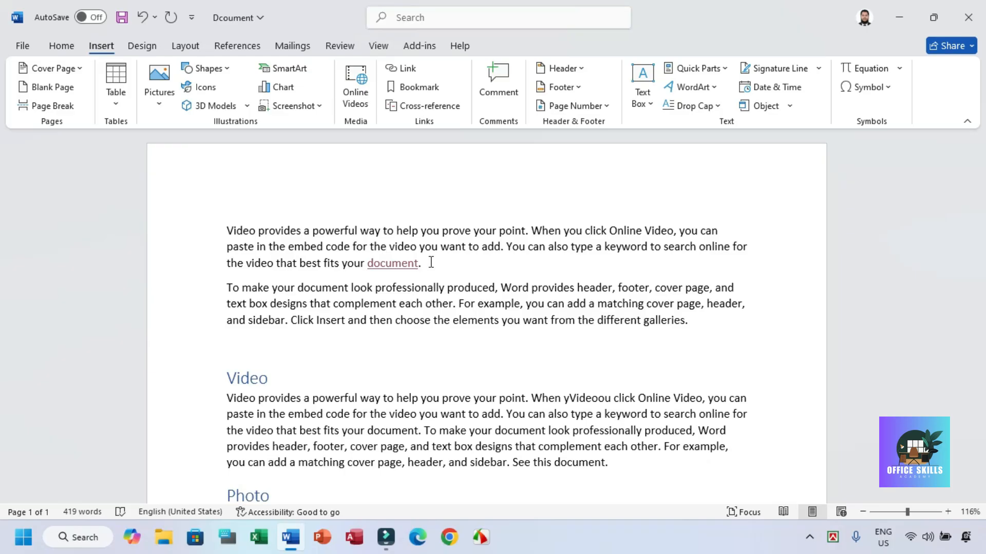
left_click(399, 265, "ctrl")
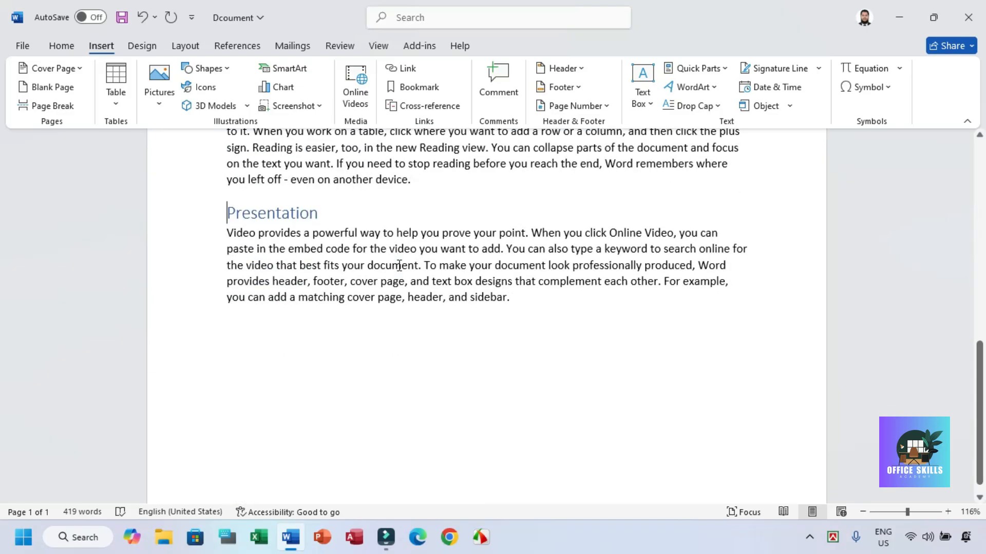
mouse_move(231, 212)
left_click(402, 70)
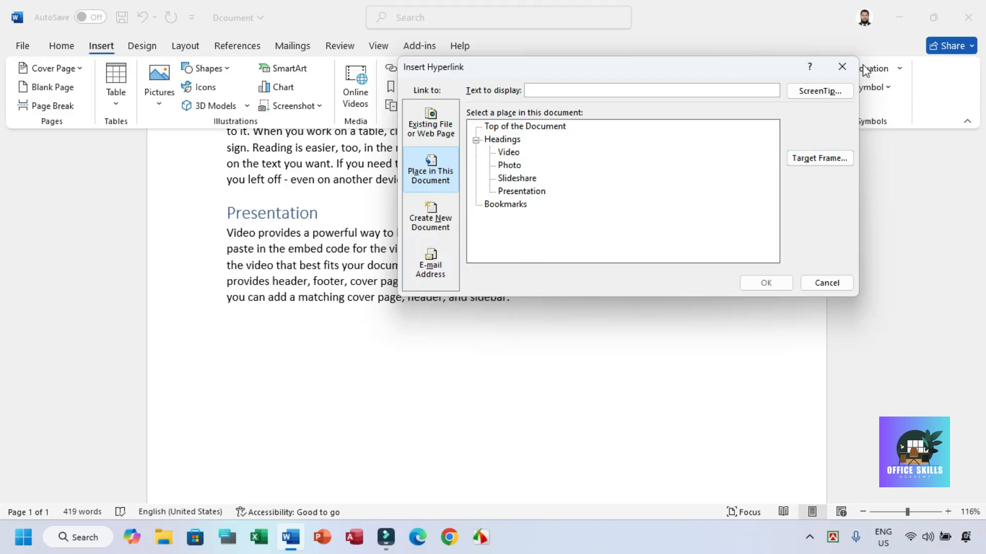
left_click(839, 66)
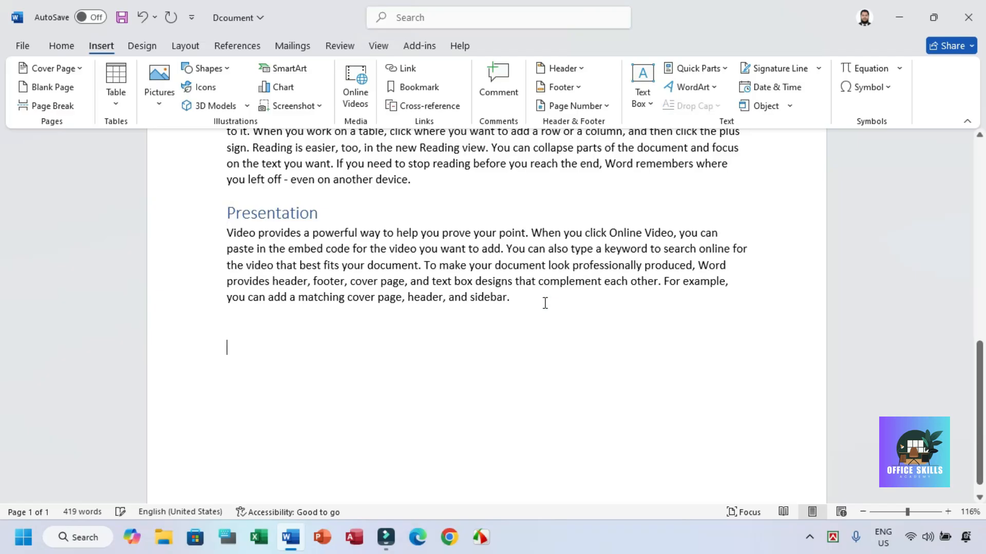
Step: Enter the text "Jump to the top" below the Presentation paragraph at the end of the document
type("Jump tro")
key("BackSpace")
key("BackSpace")
type("op")
type(" the ")
type("top")
Step: Link "Jump to the top" to Top of the Document and follow the link
left_click_drag(352, 351, 172, 354)
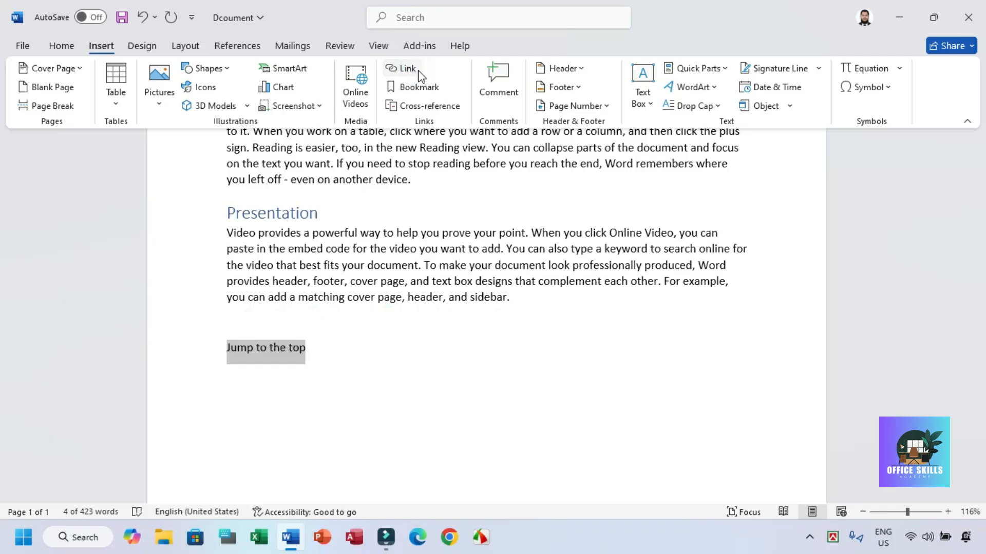
left_click(407, 71)
left_click(512, 126)
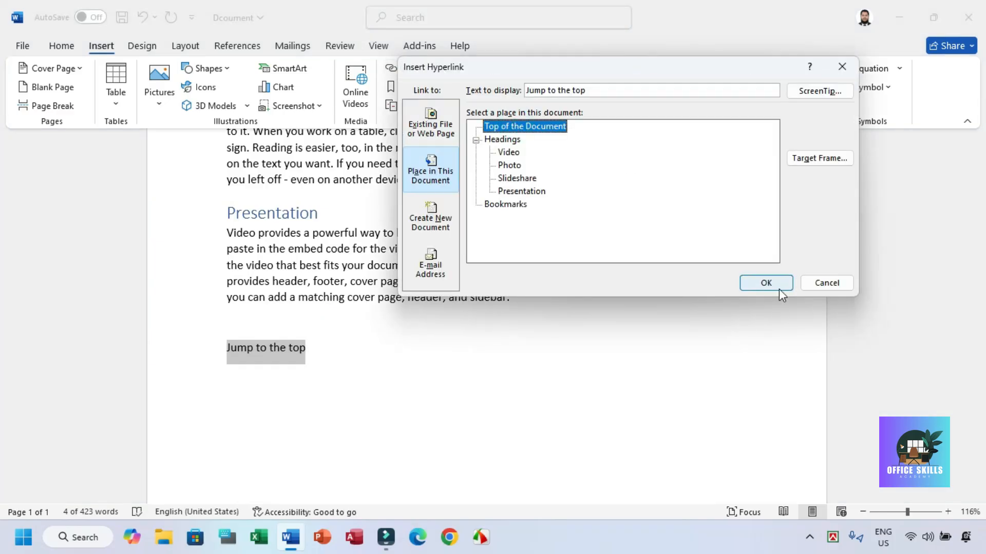
left_click(744, 283)
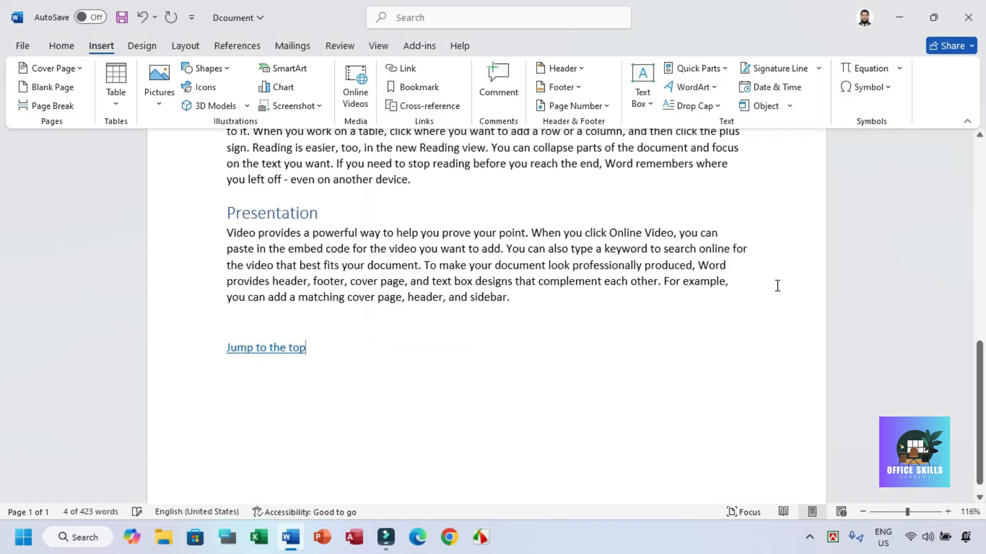
left_click(264, 350, "ctrl")
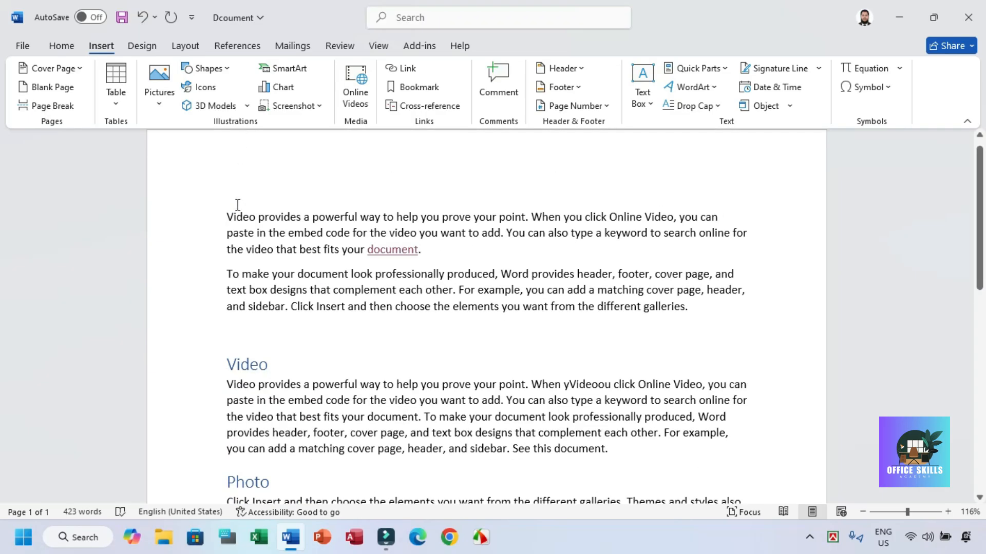
Step: Remove the hyperlink from "Jump to the top" at the end of the document
scroll(270, 334, "down", 8)
scroll(272, 342, "down", 1)
left_click_drag(322, 428, 226, 428)
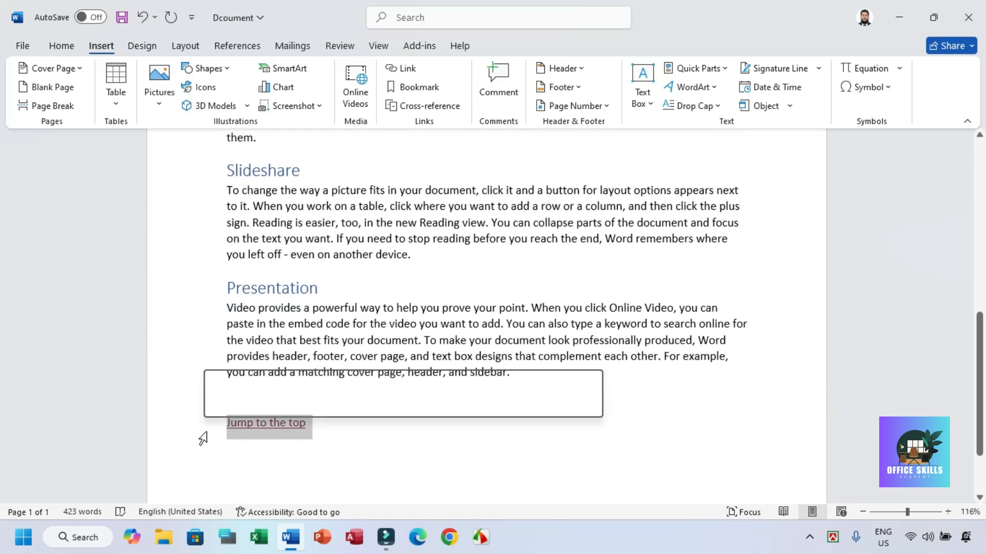
left_click(402, 73)
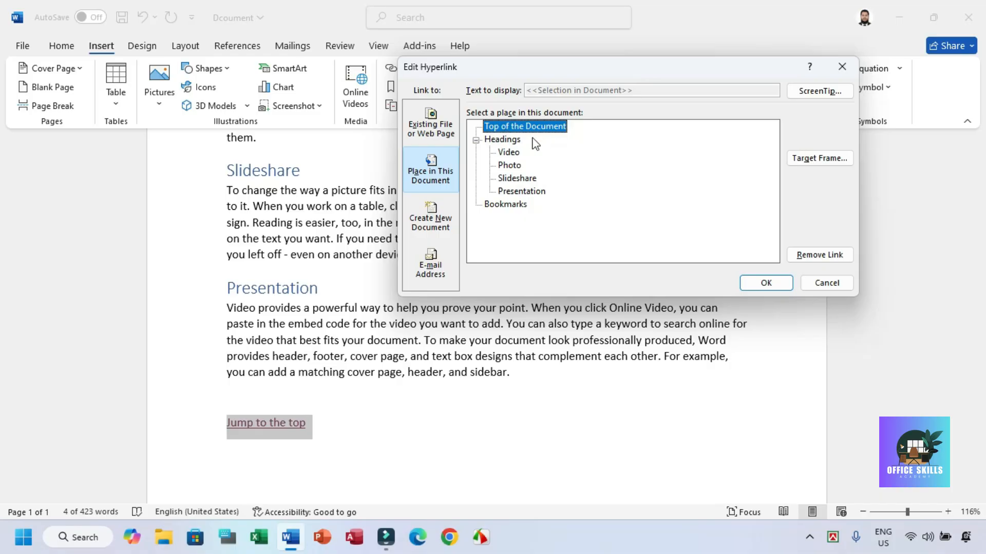
left_click(476, 140)
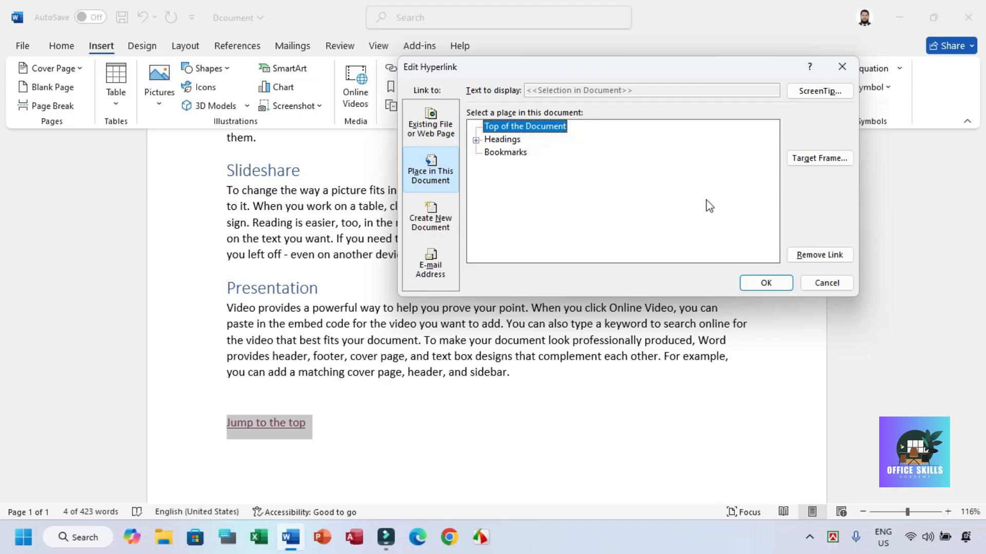
left_click(819, 255)
left_click(408, 240)
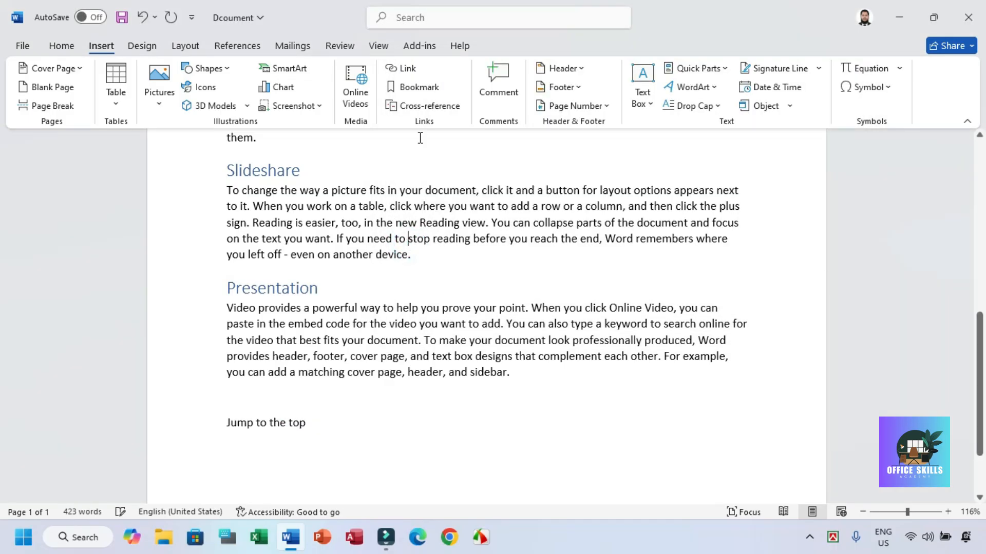
left_click(403, 68)
left_click(442, 210)
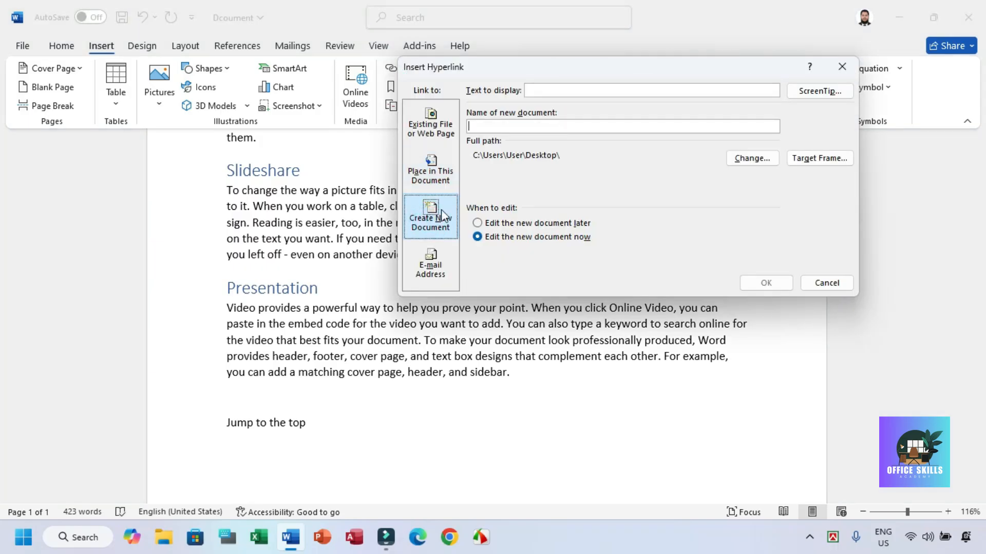
left_click(808, 274)
left_click(805, 288)
Step: Add two new lines after the end of the Presentation paragraph
left_click(547, 380)
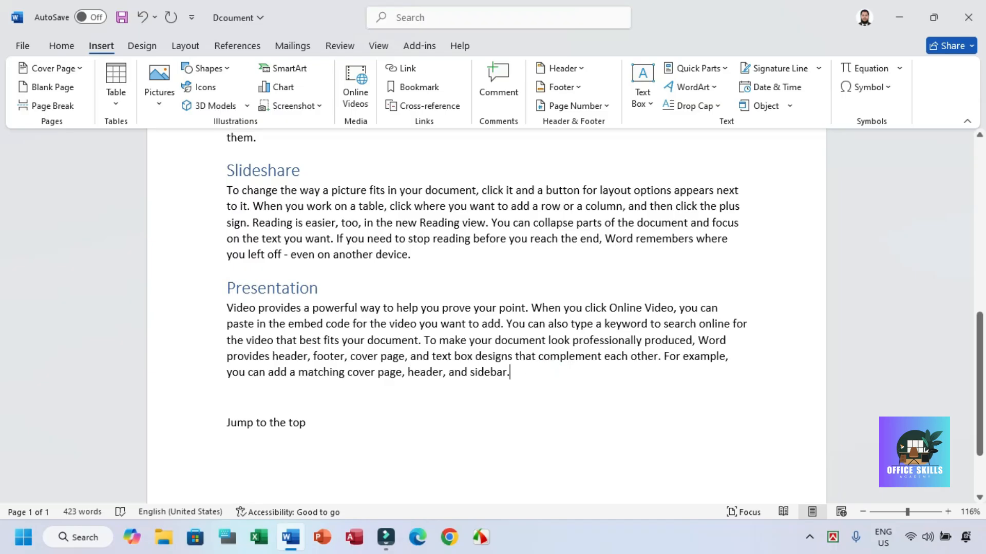
key("Return")
key("Return")
Step: Insert a hyperlink that creates a new document named "New Document", with the option "Edit the new document later"
left_click(403, 68)
left_click(431, 226)
left_click(505, 126)
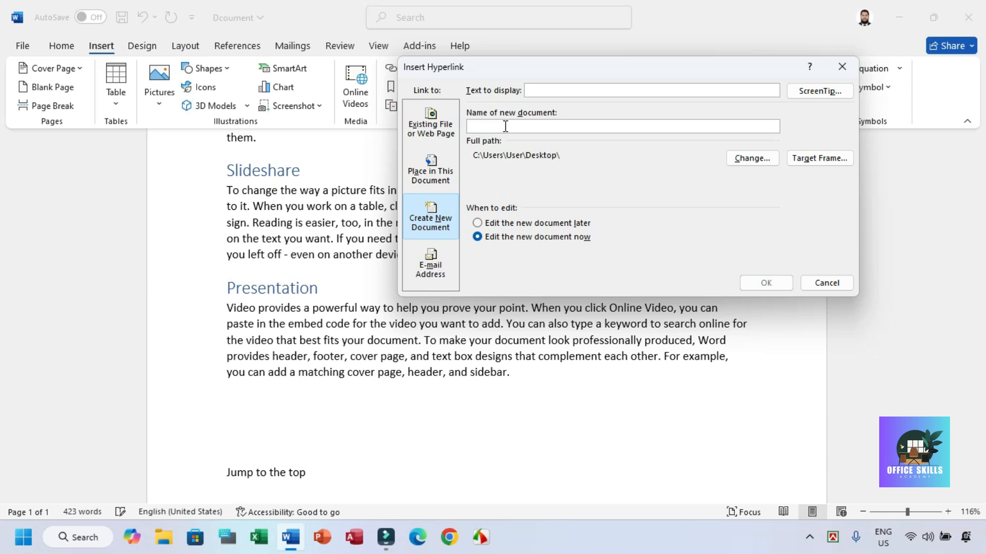
type("New ")
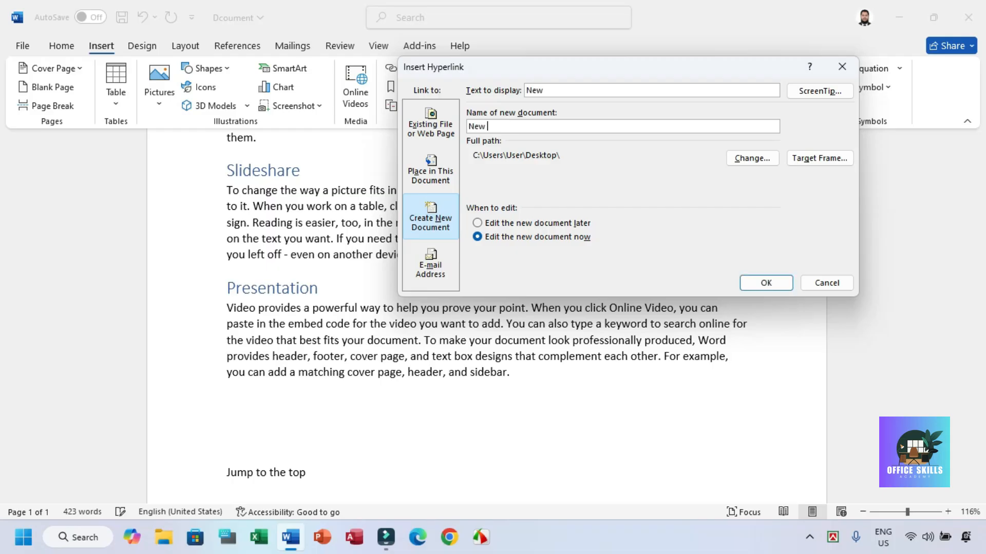
type("Document")
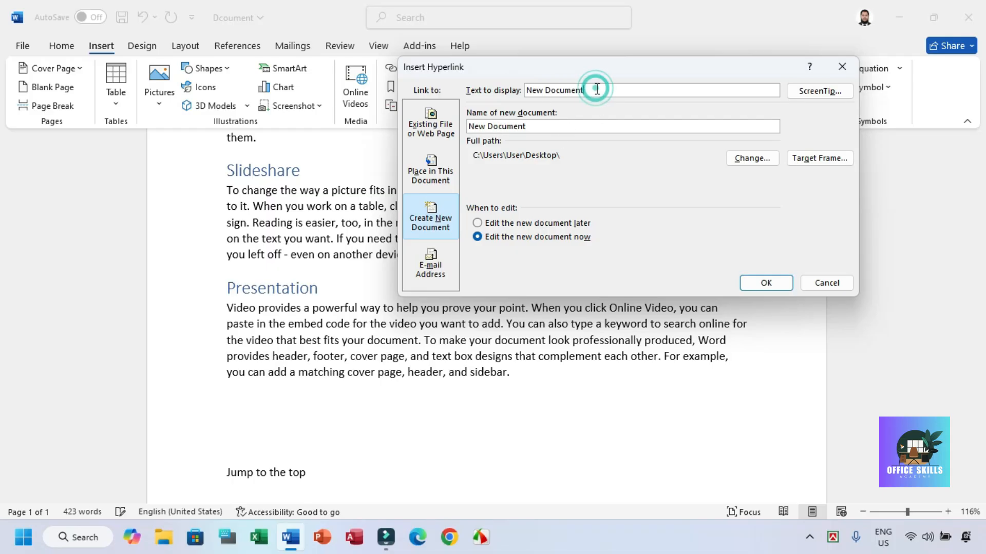
left_click_drag(596, 88, 487, 95)
key("Tab")
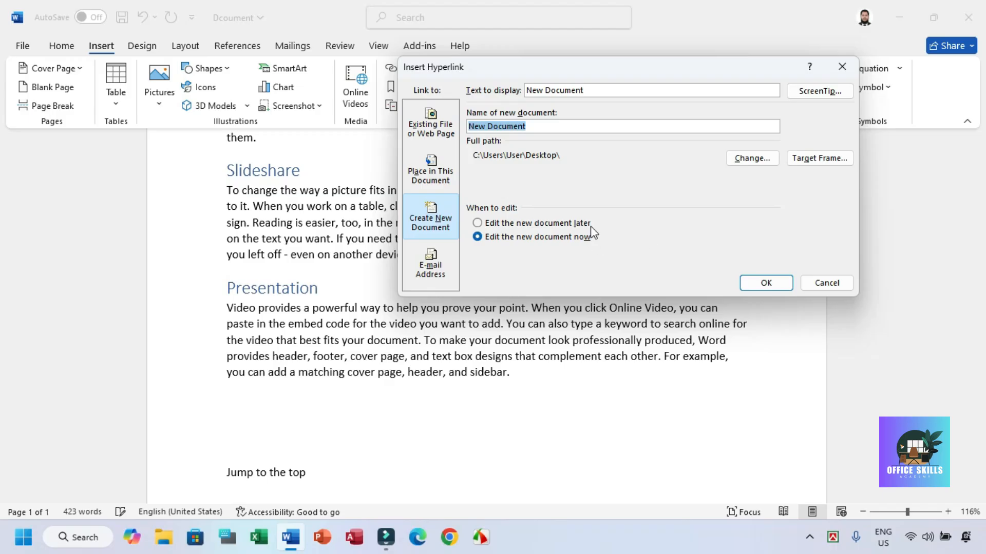
left_click(561, 225)
left_click(759, 282)
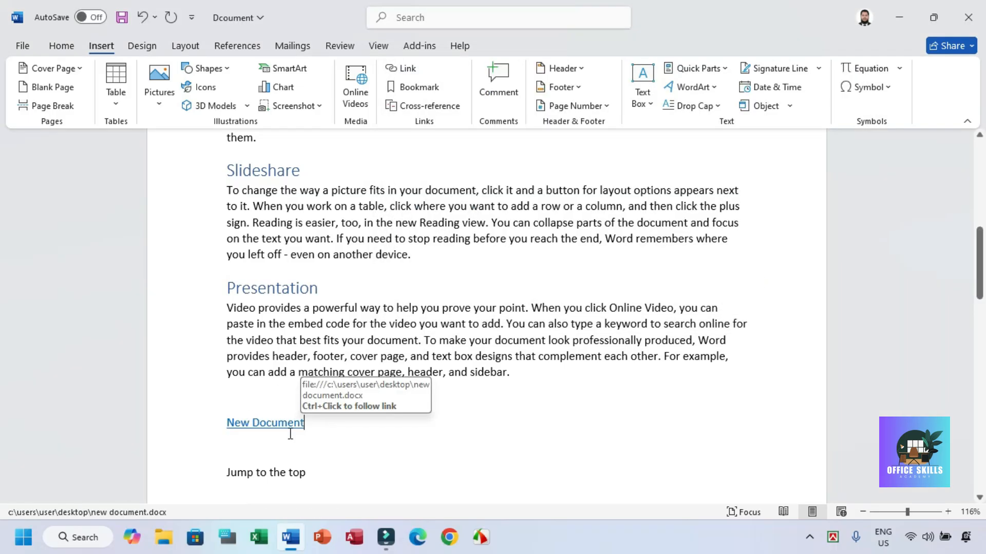
Step: Check the desktop for the New Document file and return to the Word document
left_click(898, 19)
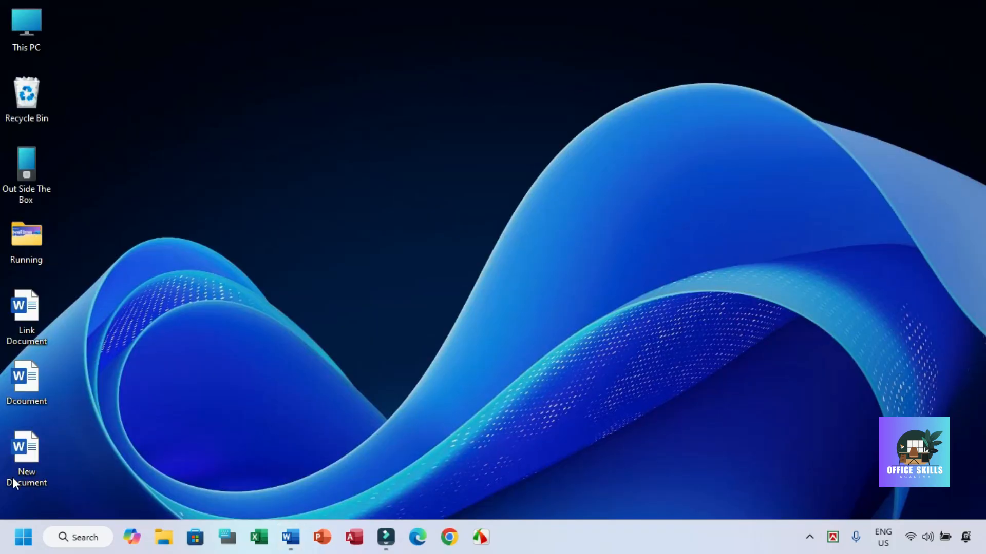
left_click(291, 538)
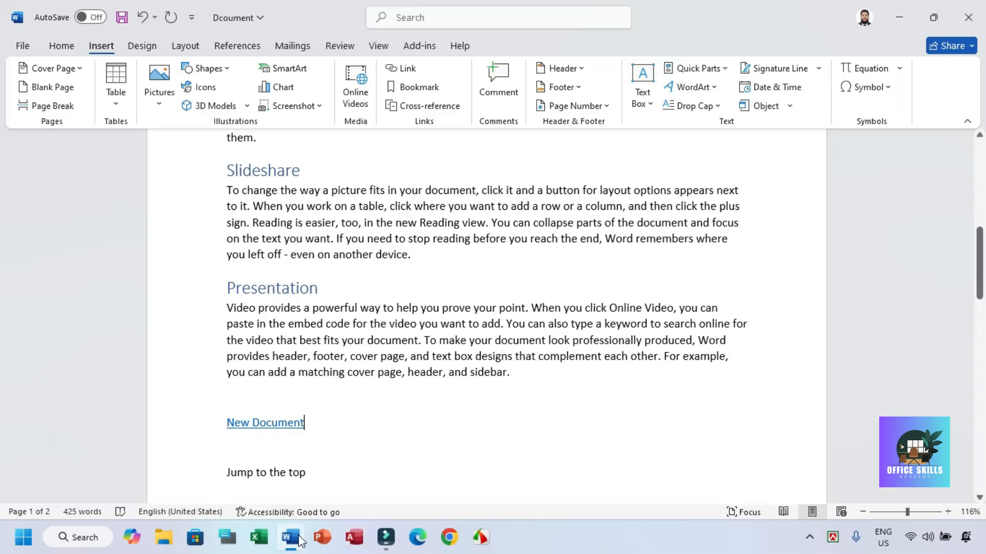
Step: Follow the "New Document" hyperlink and close the document it opens
left_click(264, 425, "ctrl")
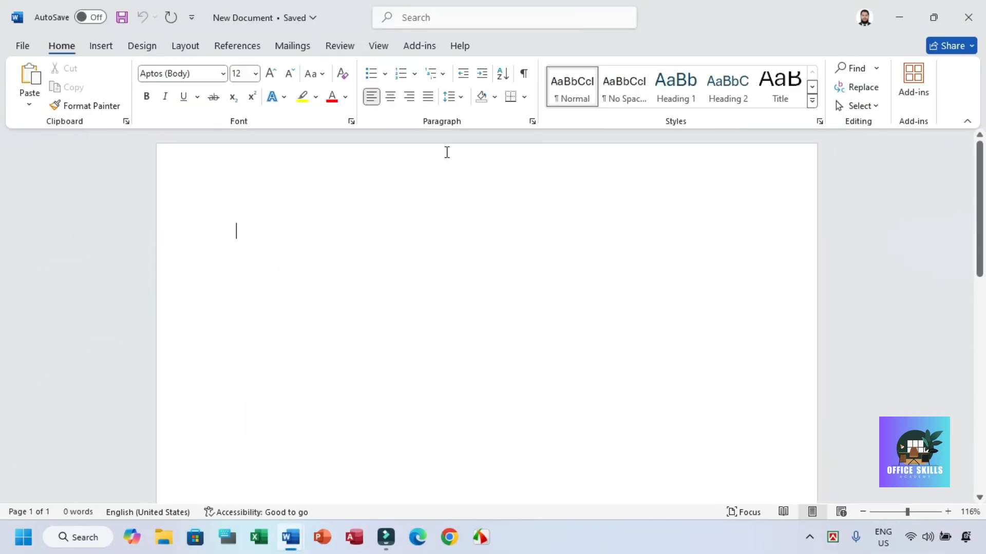
left_click(972, 12)
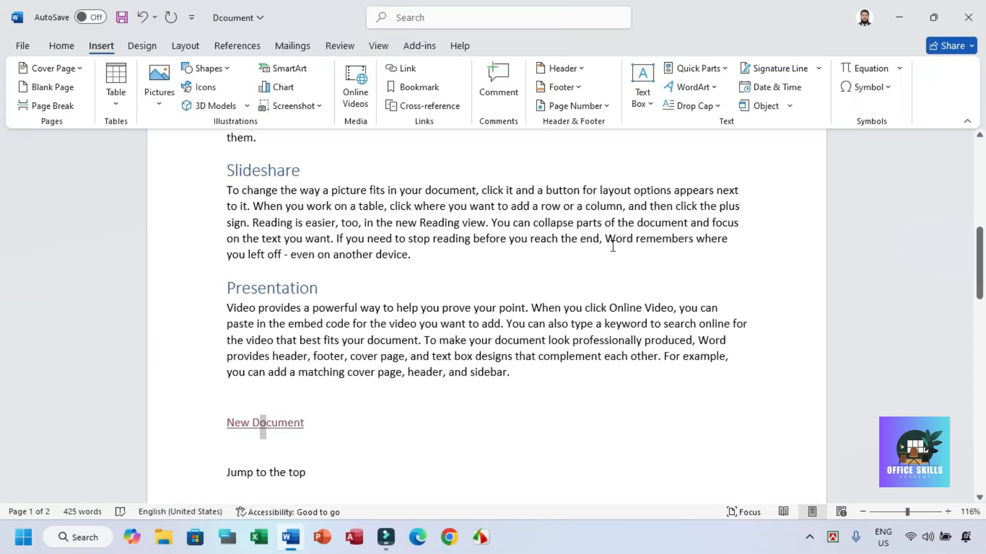
Step: Review the new-document and e-mail address link types for the "New Document" hyperlink, leaving the link as it is
left_click(412, 73)
left_click(451, 218)
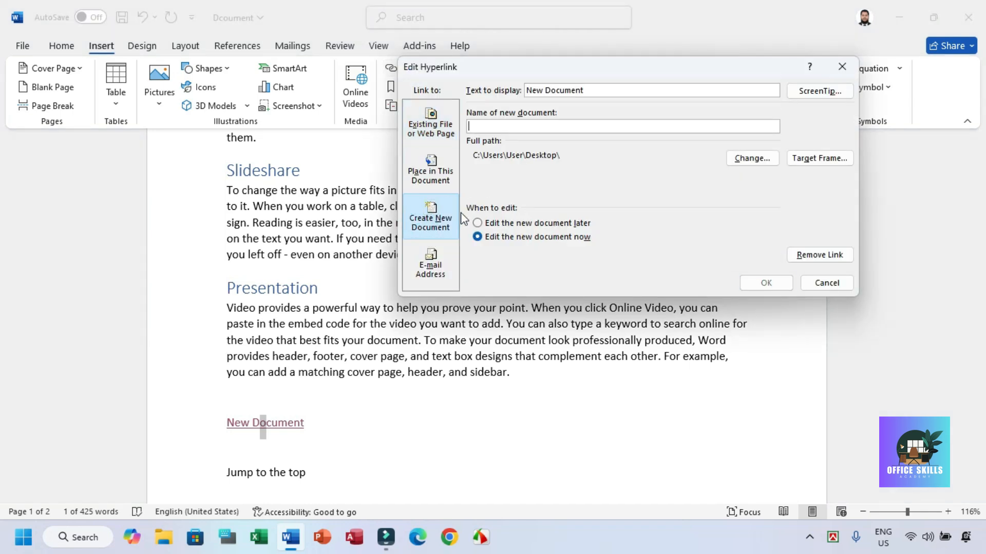
left_click(430, 264)
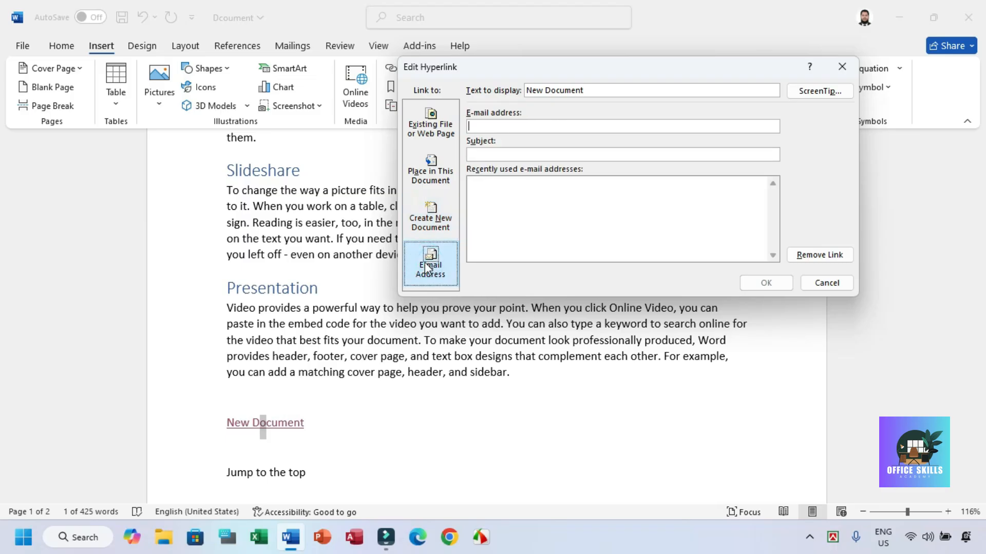
left_click(826, 283)
Step: Add a new line reading "Send me an email" below the Presentation paragraph
left_click(512, 388)
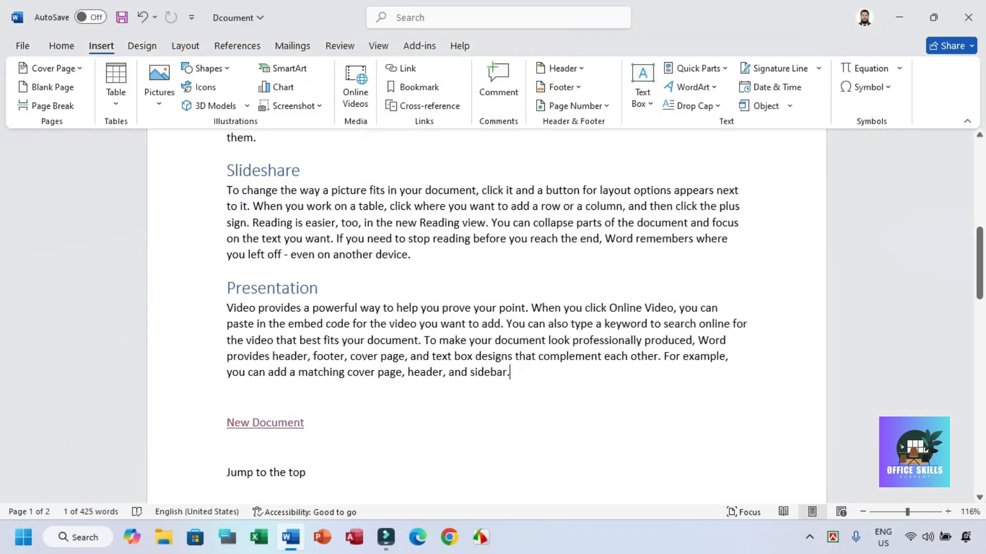
key("Return")
type("Sen")
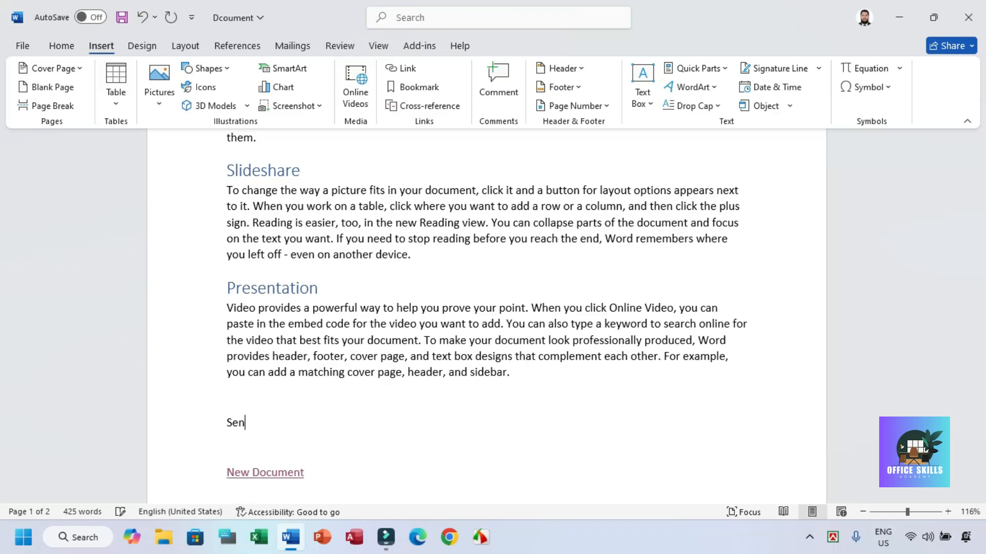
type("d me an email")
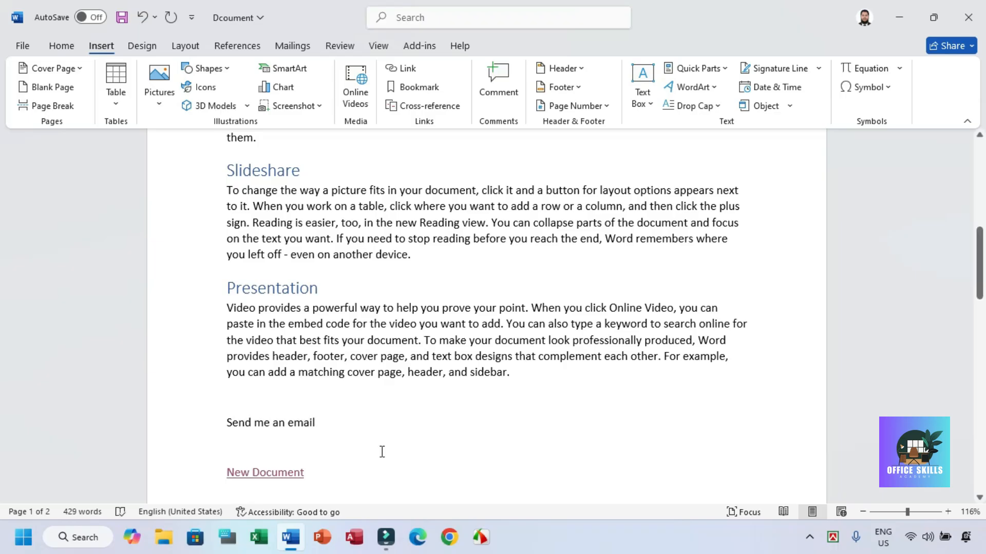
Step: Link the text "Send me an email" to the contact's e-mail address, leaving the subject blank
left_click(202, 418)
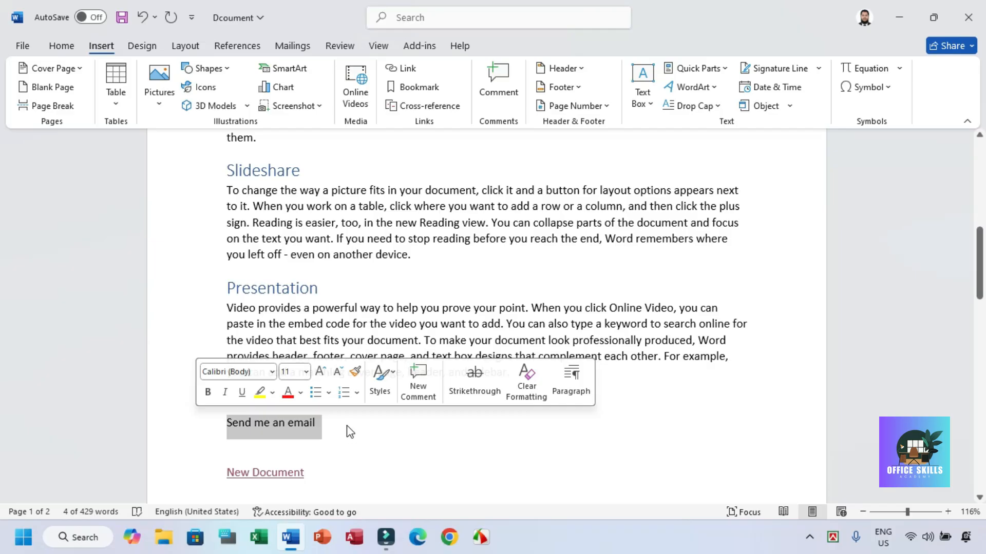
left_click(396, 69)
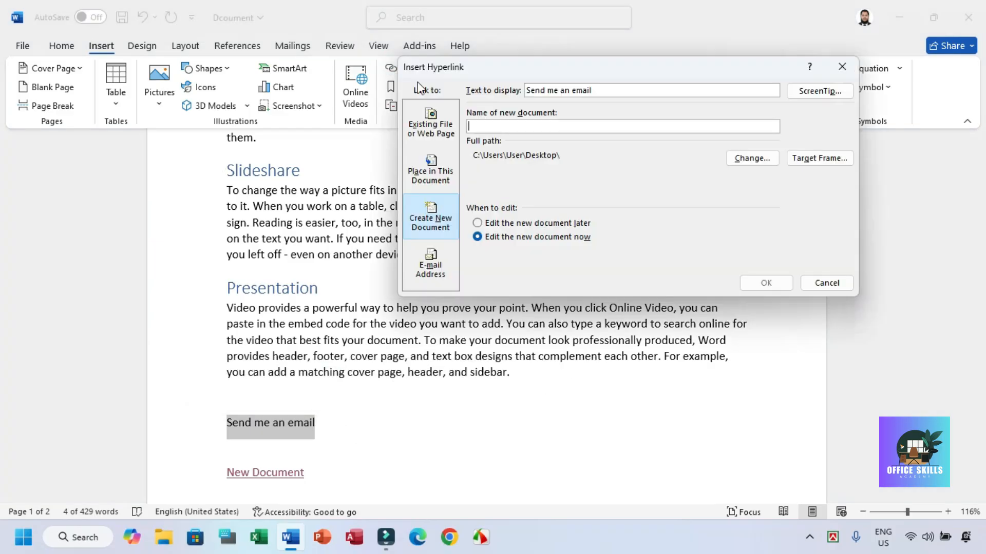
left_click(412, 275)
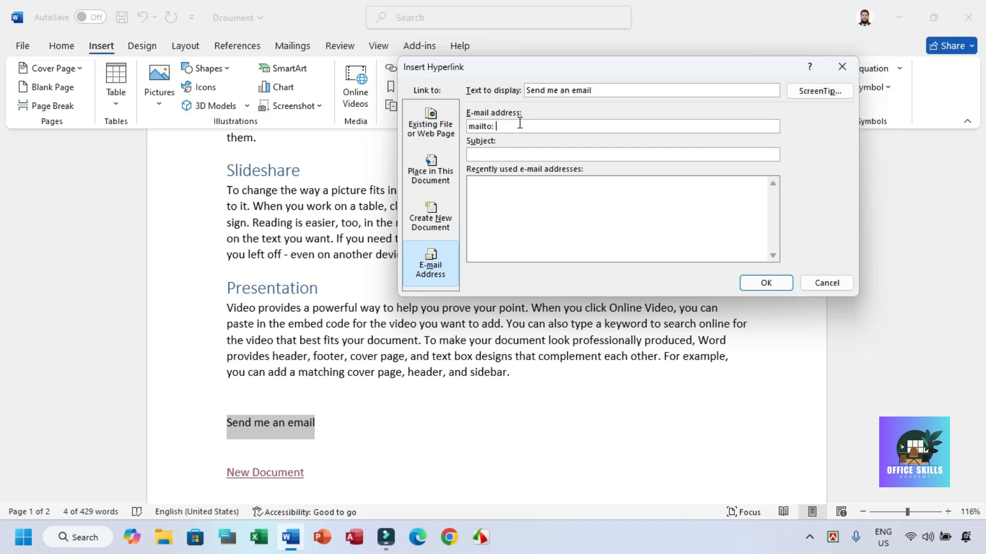
type("example@gmail.com")
left_click(508, 154)
left_click(768, 285)
left_click(446, 450)
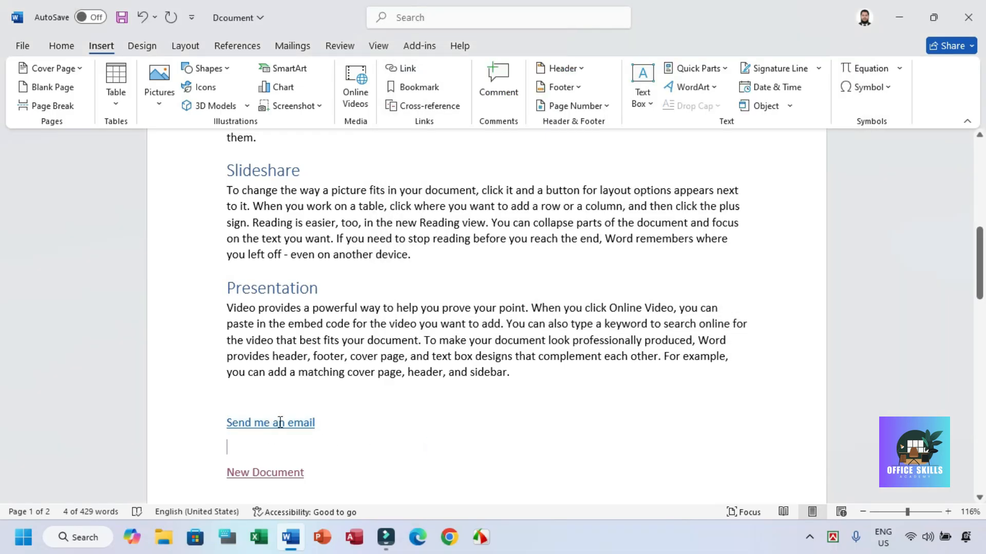
Step: Follow the "Send me an email" hyperlink and dismiss the choice of app for opening it
left_click(280, 423, "ctrl")
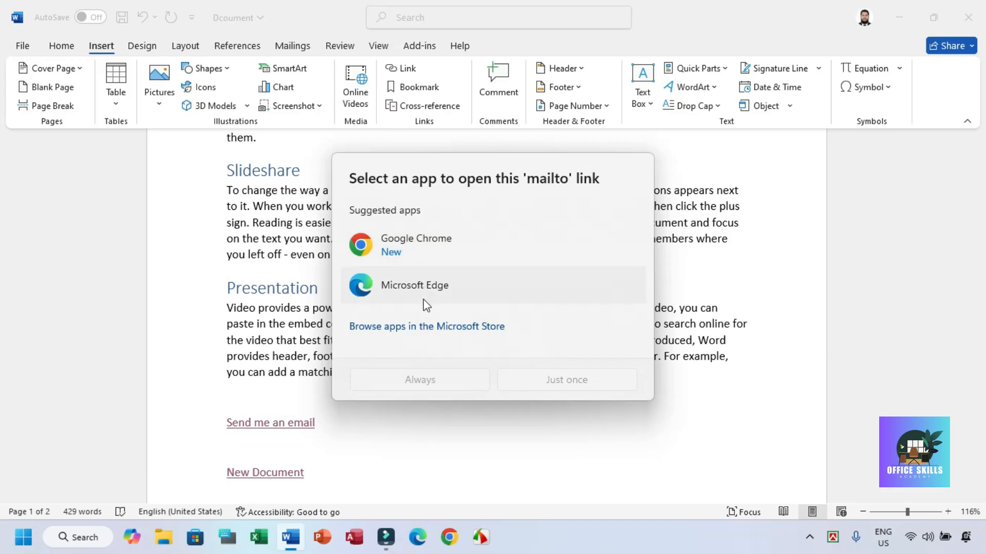
left_click(704, 275)
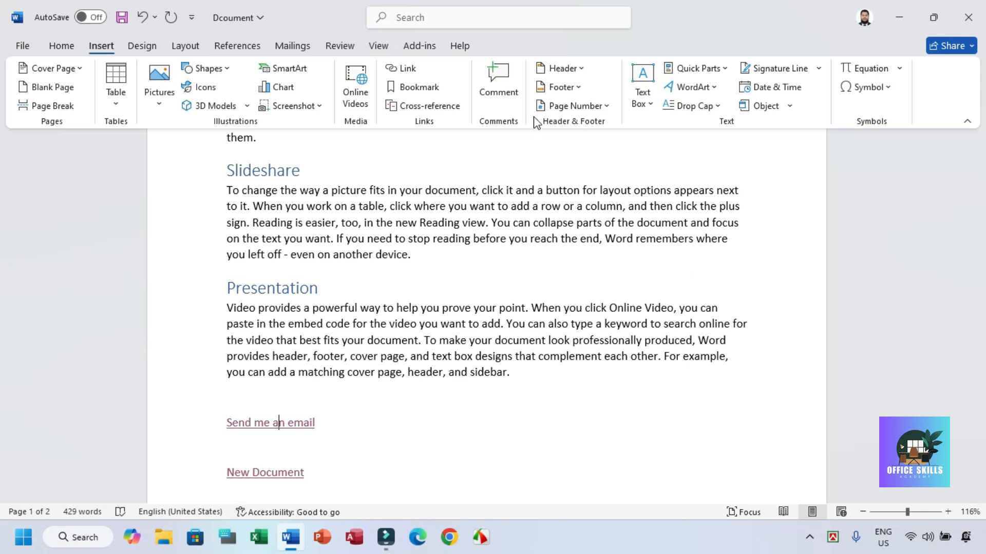
Step: Review all four link types available for the "Send me an email" hyperlink, leaving the link as it is
left_click(408, 68)
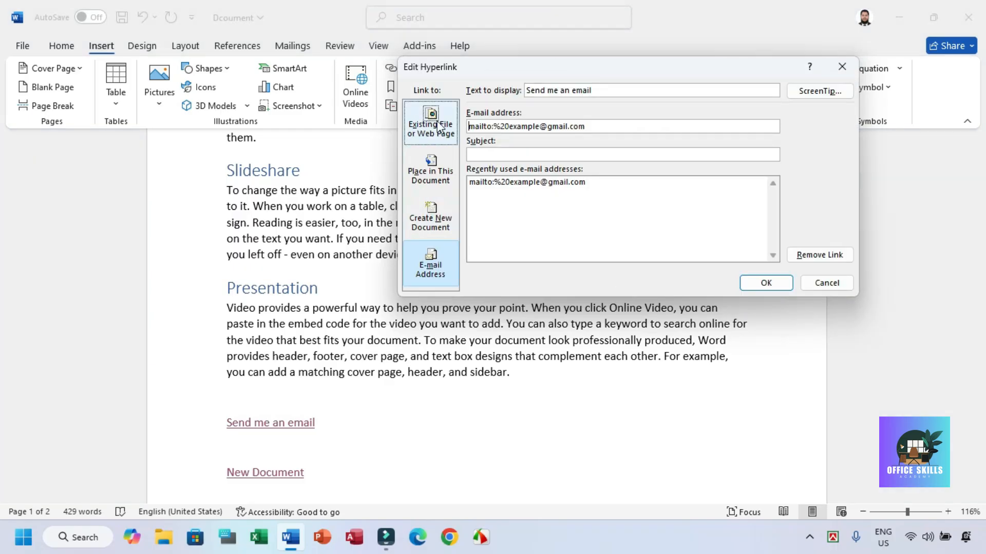
left_click_drag(443, 70, 467, 73)
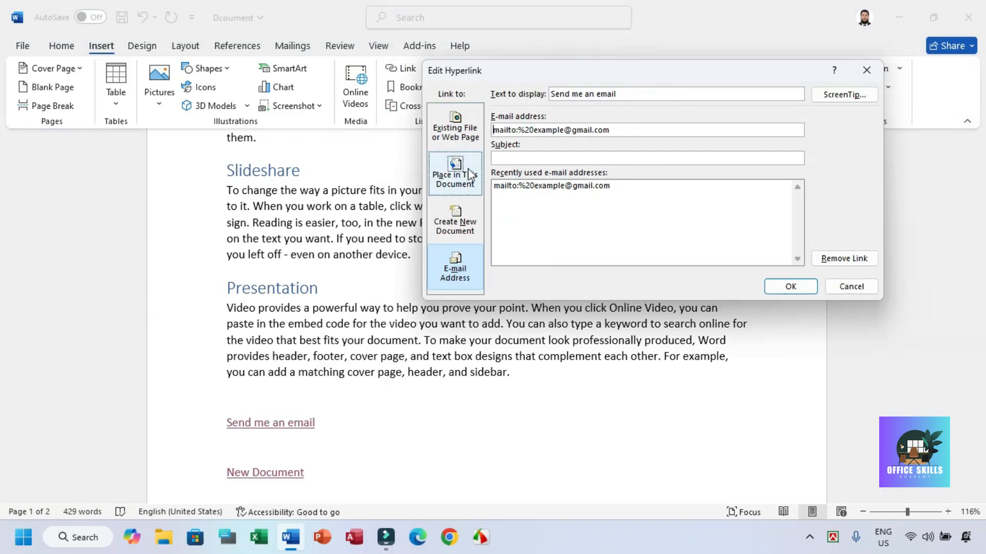
left_click(468, 135)
left_click(458, 183)
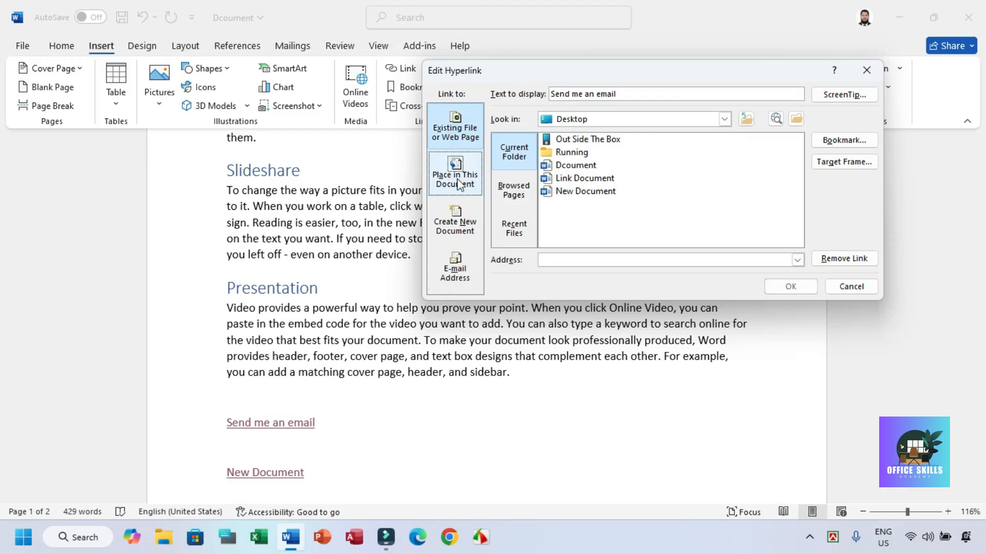
left_click(456, 174)
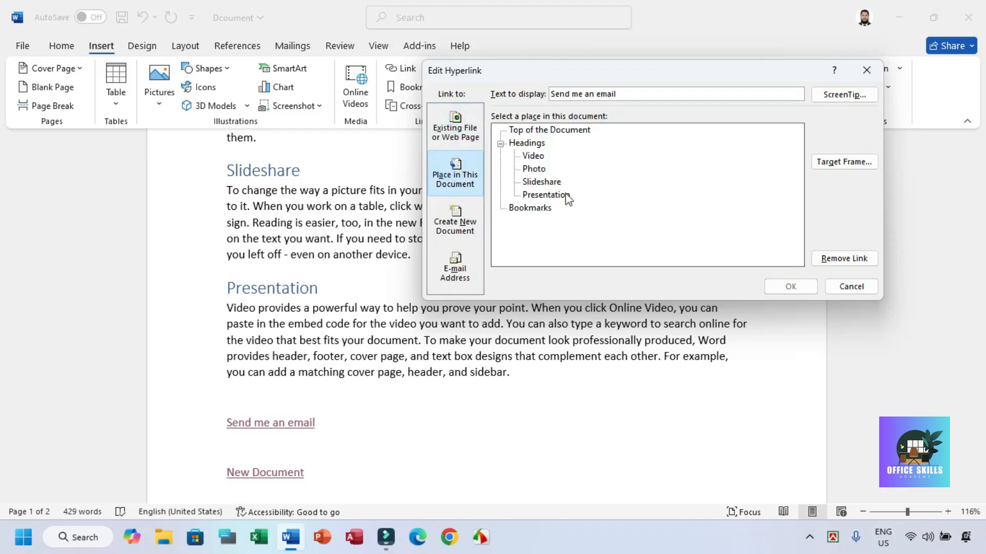
left_click(455, 220)
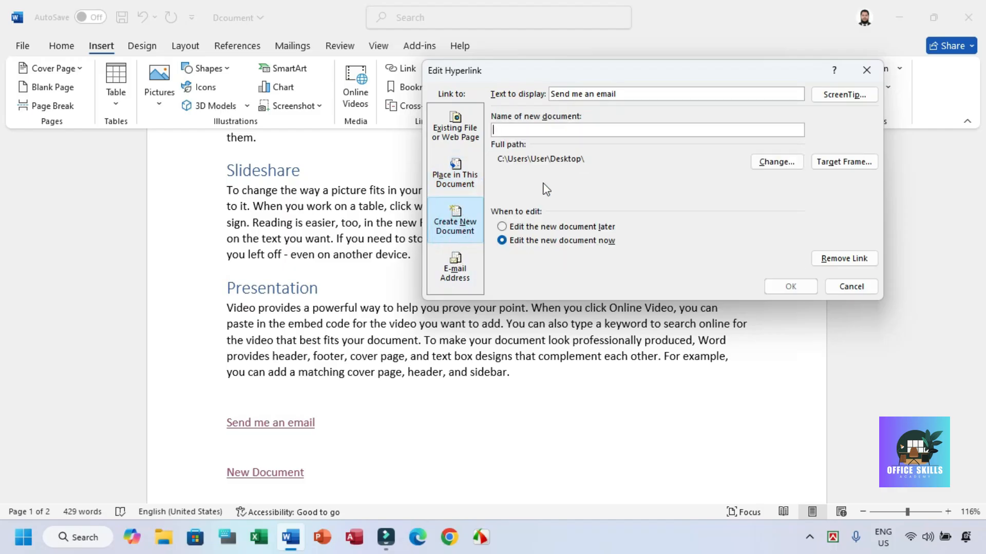
left_click(468, 267)
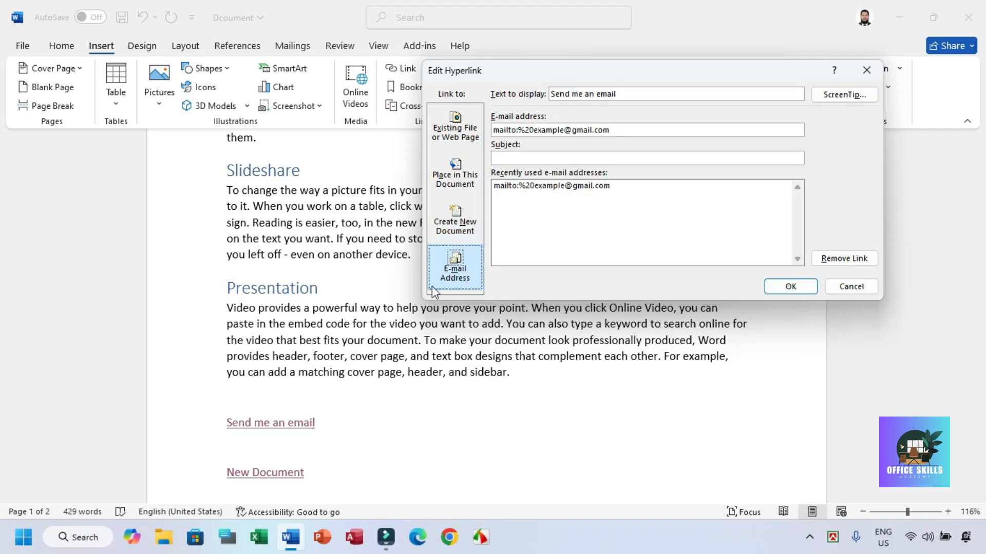
left_click(848, 285)
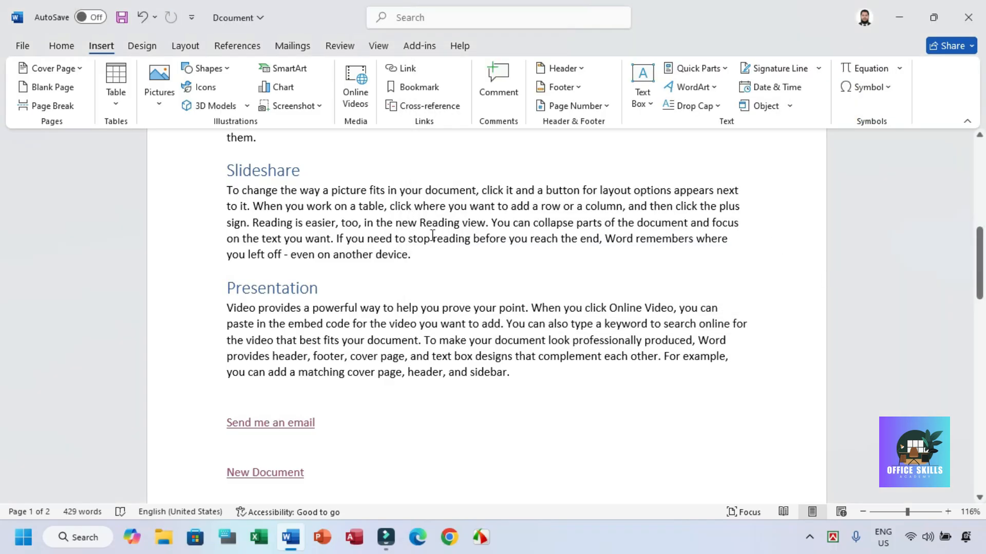
Step: Bookmark the words "row or a column" in the Slideshare paragraph with the name "row", keeping the bookmarks sorted by name
scroll(459, 249, "up", 10)
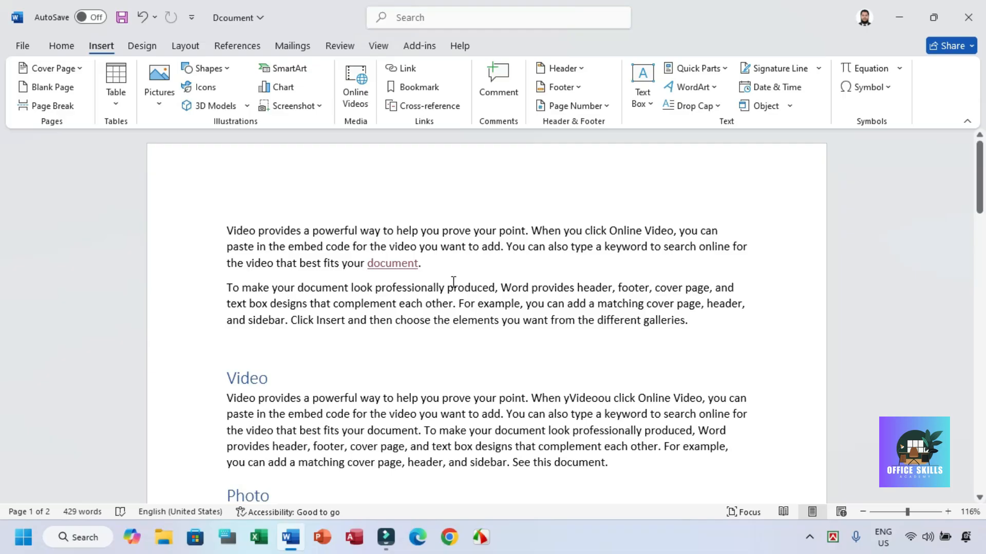
scroll(453, 282, "down", 5)
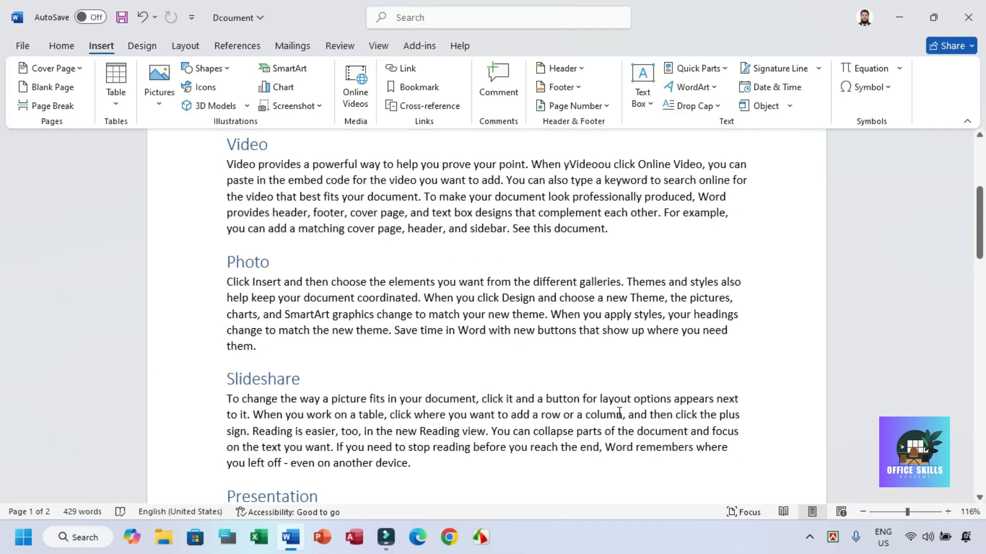
left_click_drag(542, 414, 622, 414)
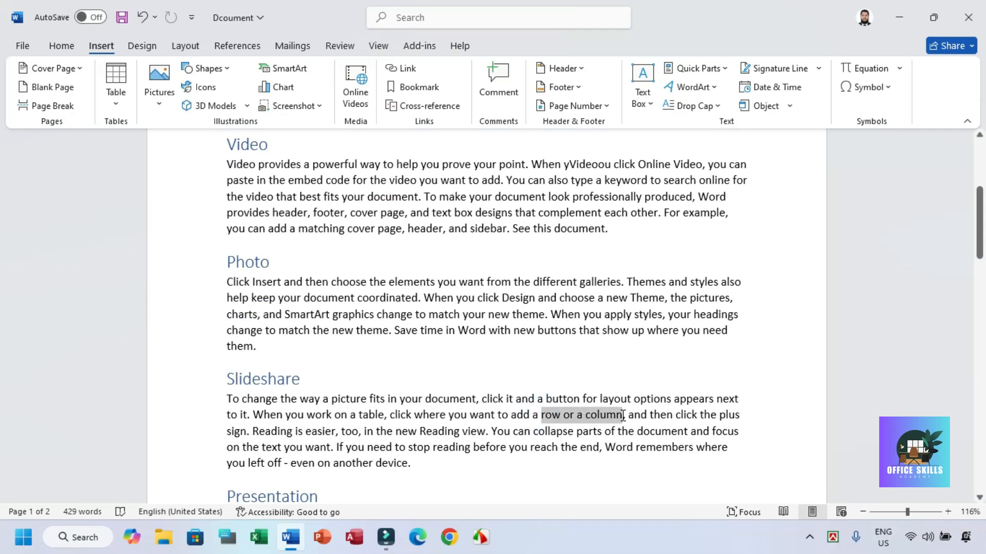
left_click(417, 87)
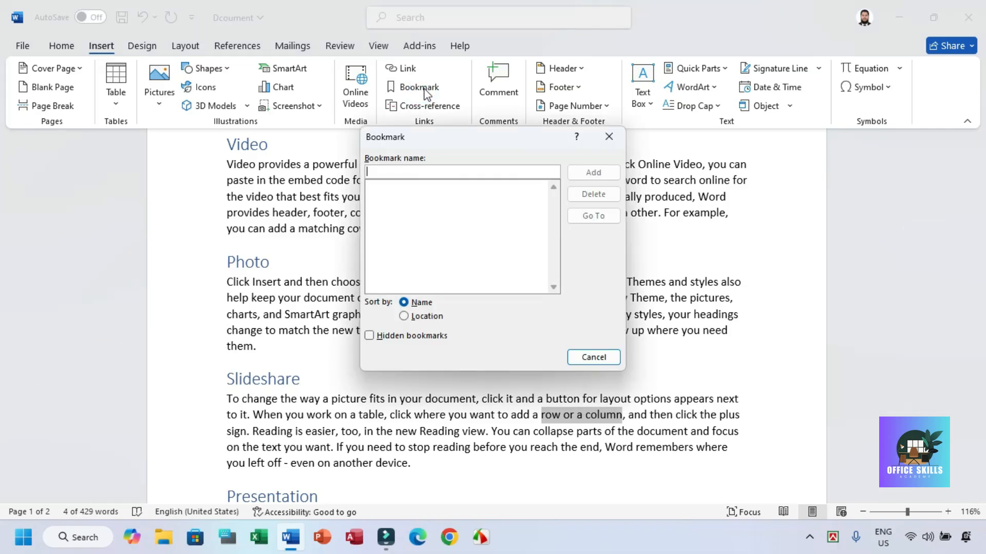
left_click_drag(438, 141, 694, 153)
left_click(655, 184)
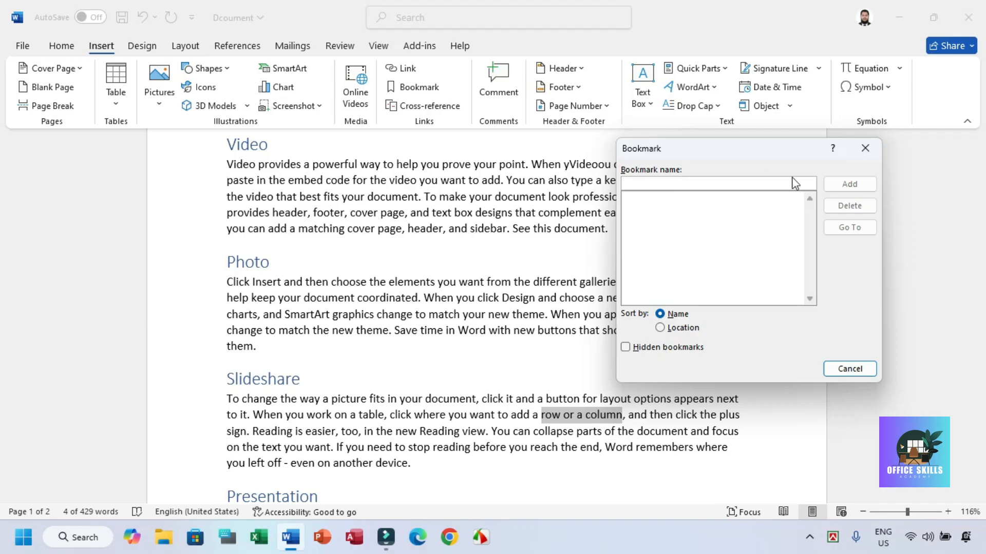
left_click(674, 328)
left_click(661, 314)
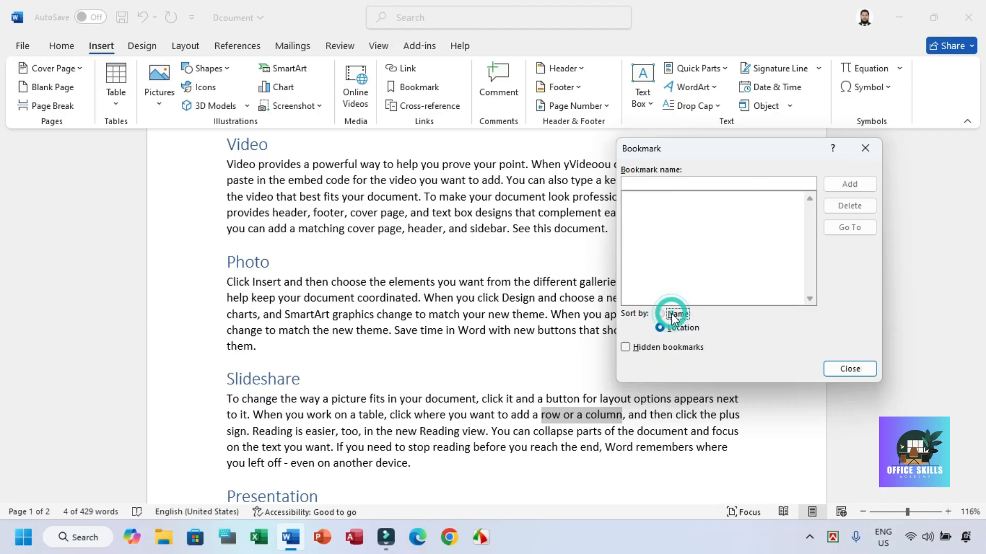
type("row")
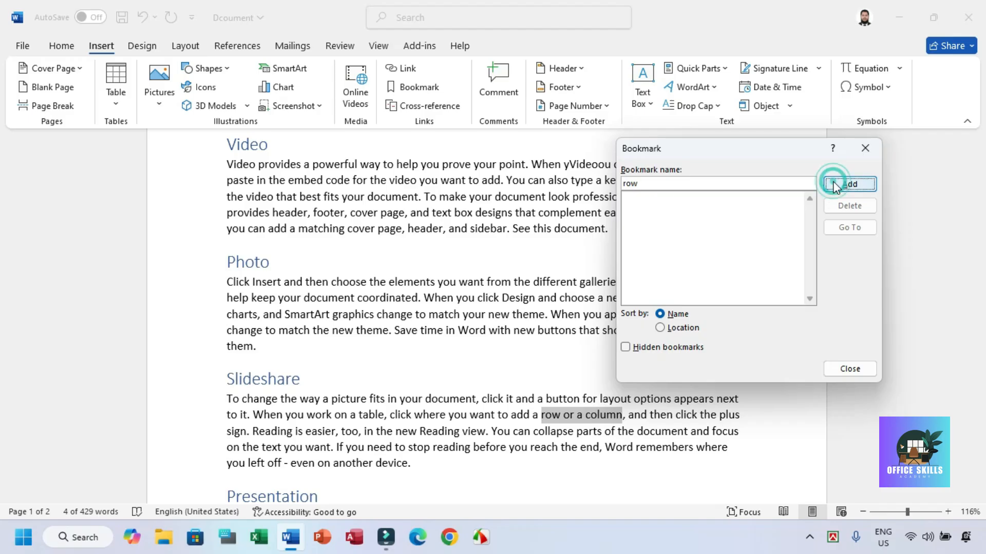
left_click(834, 183)
left_click(561, 414)
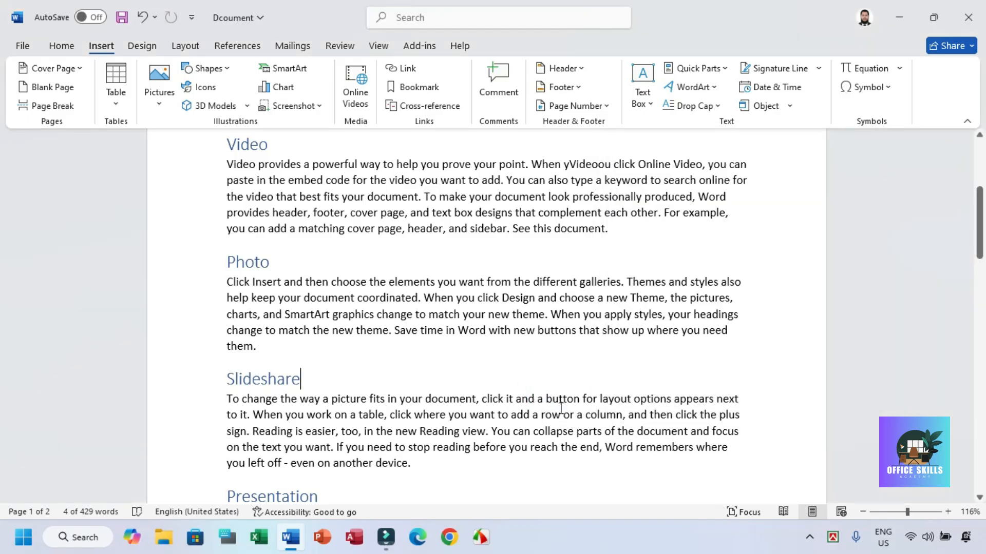
Step: Go to the "row" bookmark from the beginning of the document and close the bookmark list
scroll(531, 297, "down", 4)
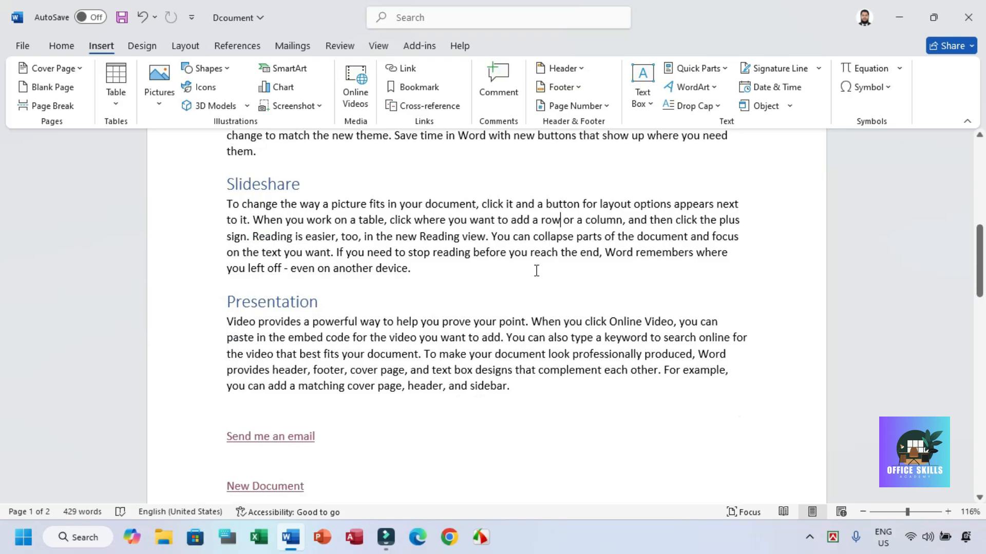
scroll(534, 271, "up", 9)
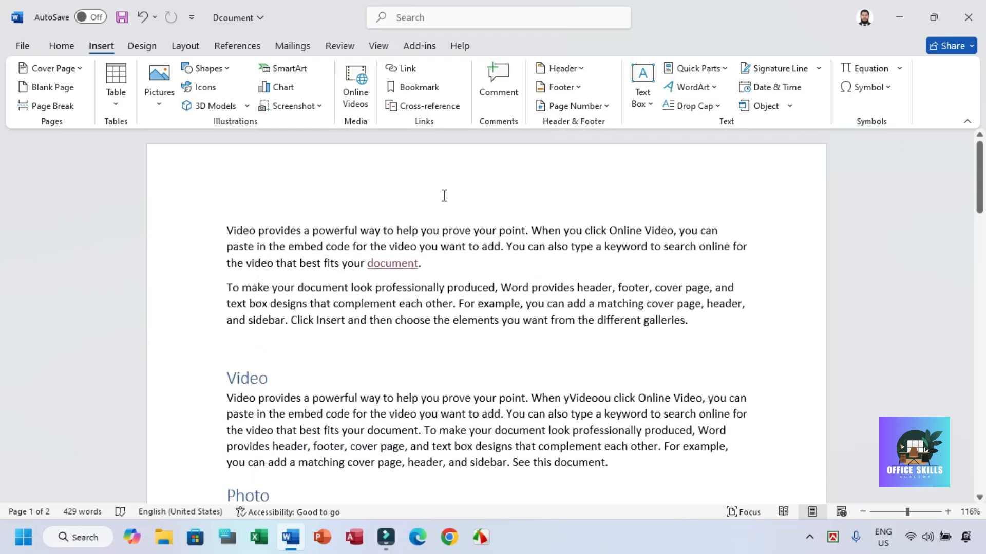
left_click(417, 88)
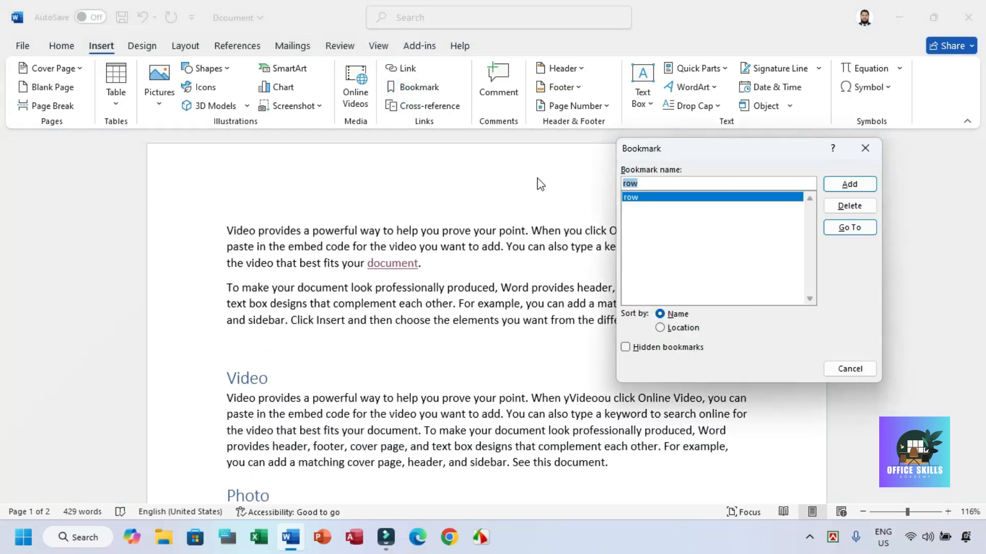
left_click(849, 228)
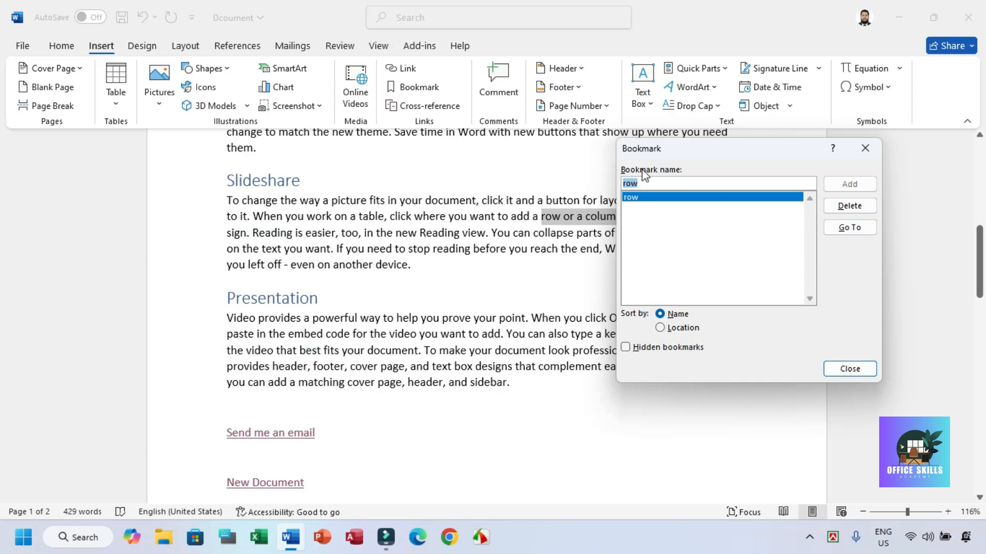
left_click_drag(659, 149, 709, 199)
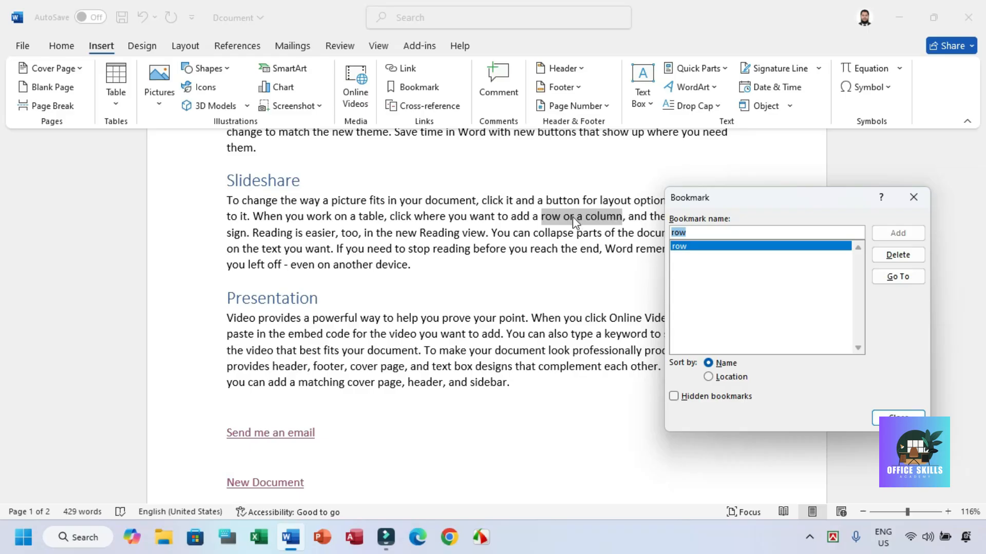
left_click(893, 278)
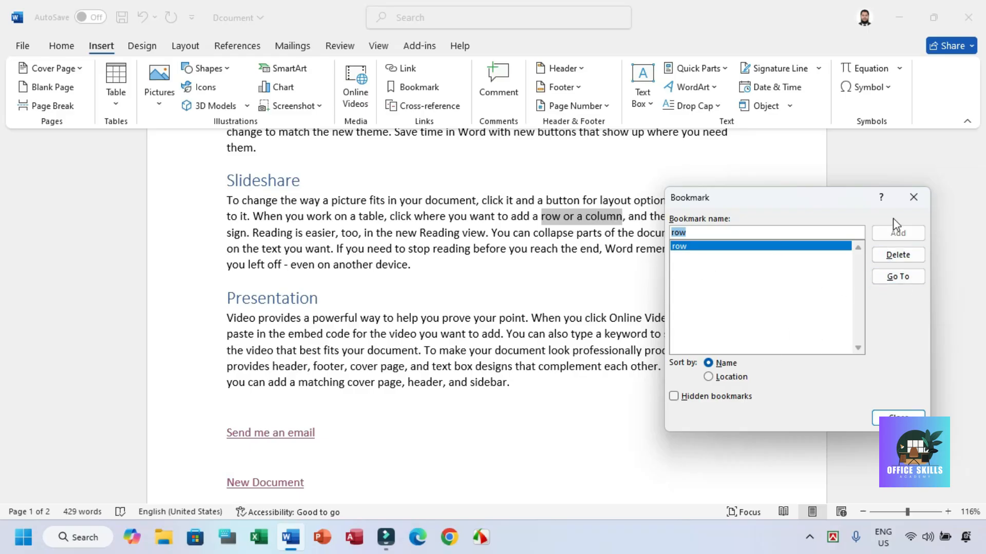
left_click(913, 197)
double_click(489, 381)
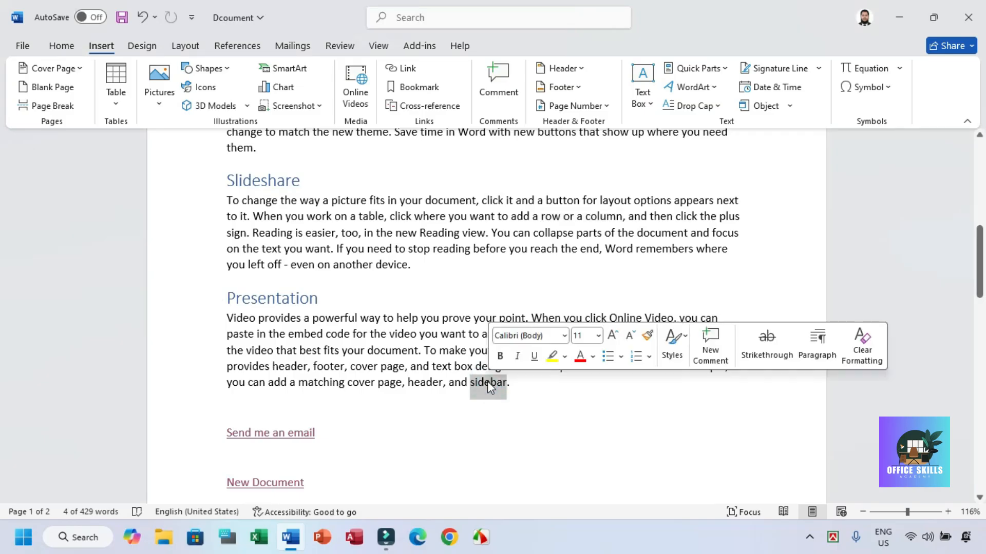
Step: Reassign the "row" bookmark to the word "sidebar" at the end of the Presentation paragraph and go to it
left_click(409, 87)
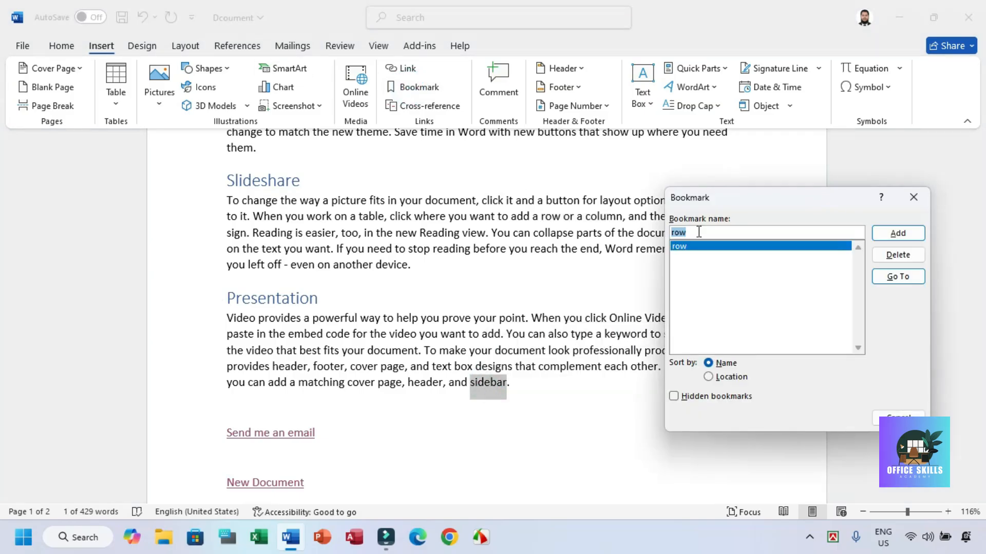
left_click(894, 235)
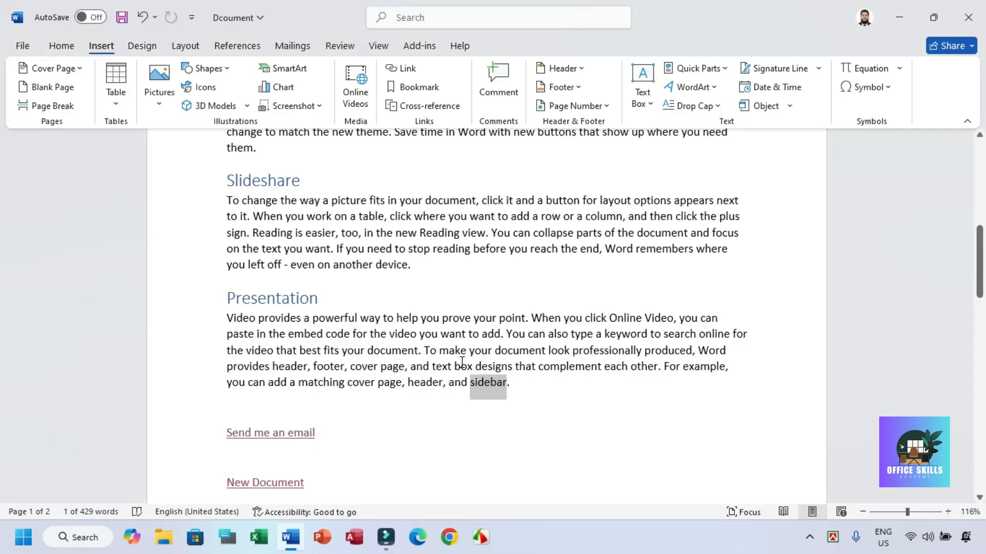
left_click(409, 87)
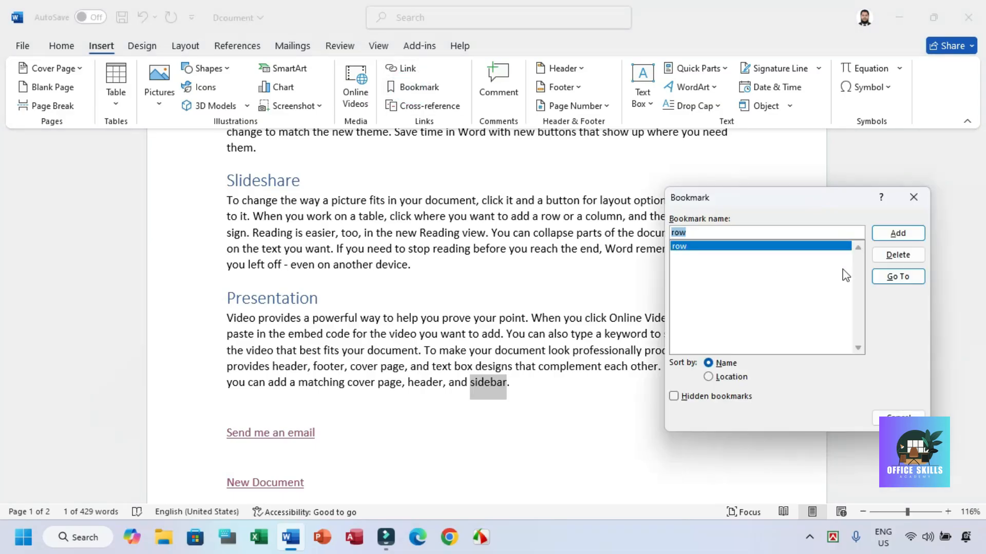
left_click(891, 275)
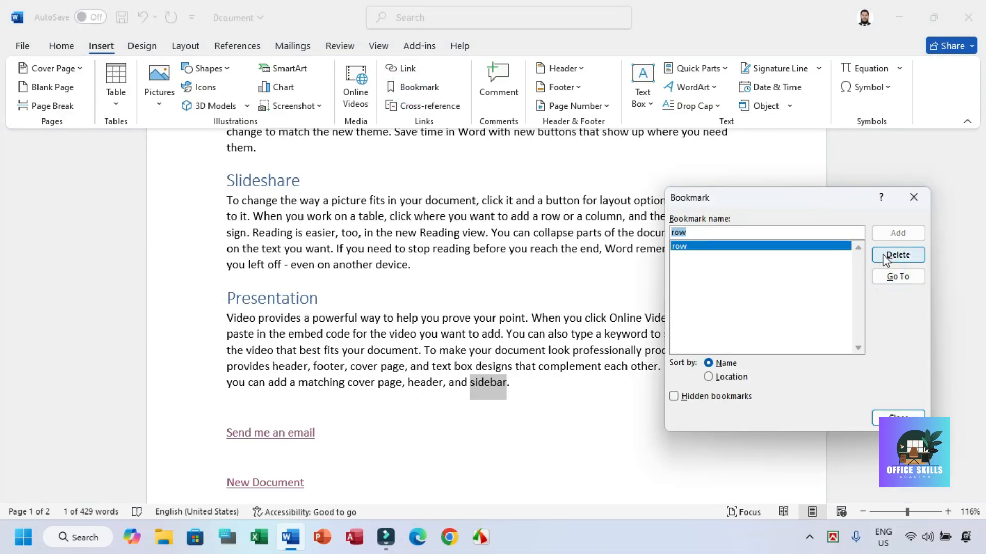
Step: Bookmark the selected word "sidebar" in the Presentation paragraph under the name "sidebar"
left_click(706, 232)
key("BackSpace")
key("BackSpace")
key("BackSpace")
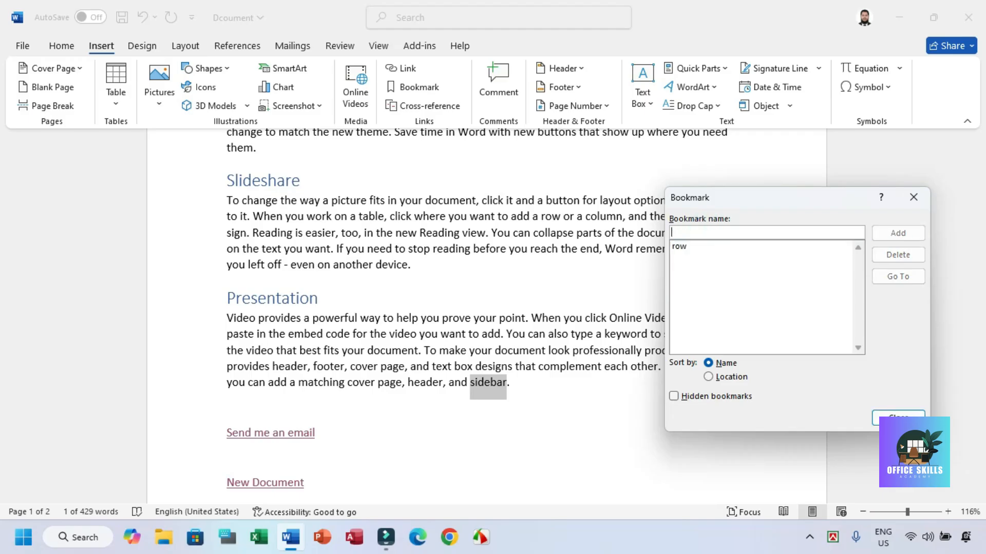
type("sidebar")
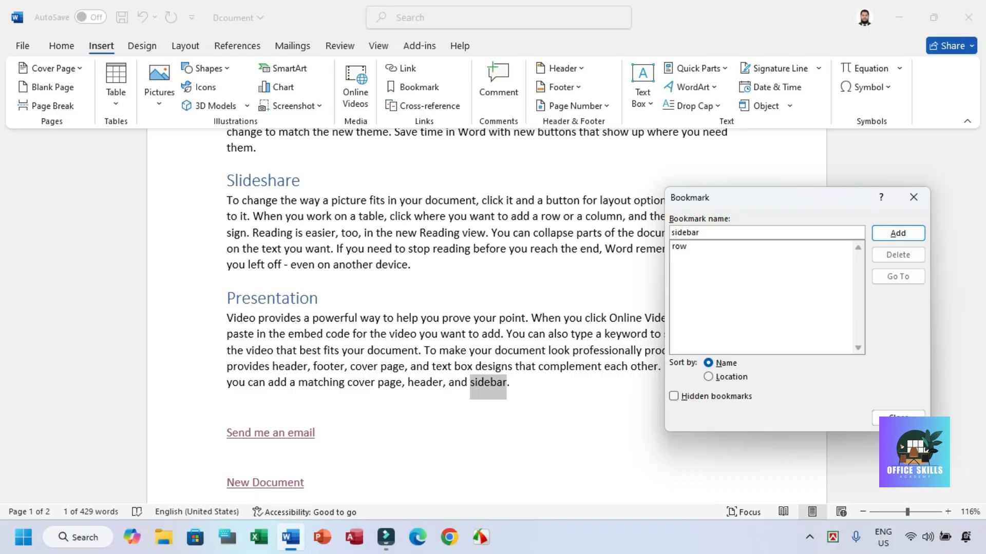
left_click(898, 234)
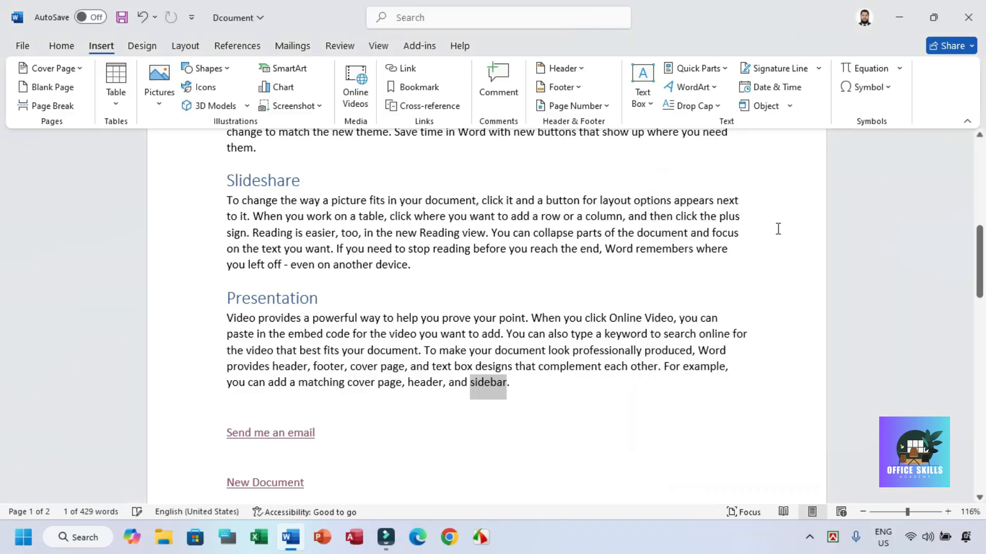
Step: Go to the "row" bookmark to check which text it marks, and close the bookmark list
left_click(416, 90)
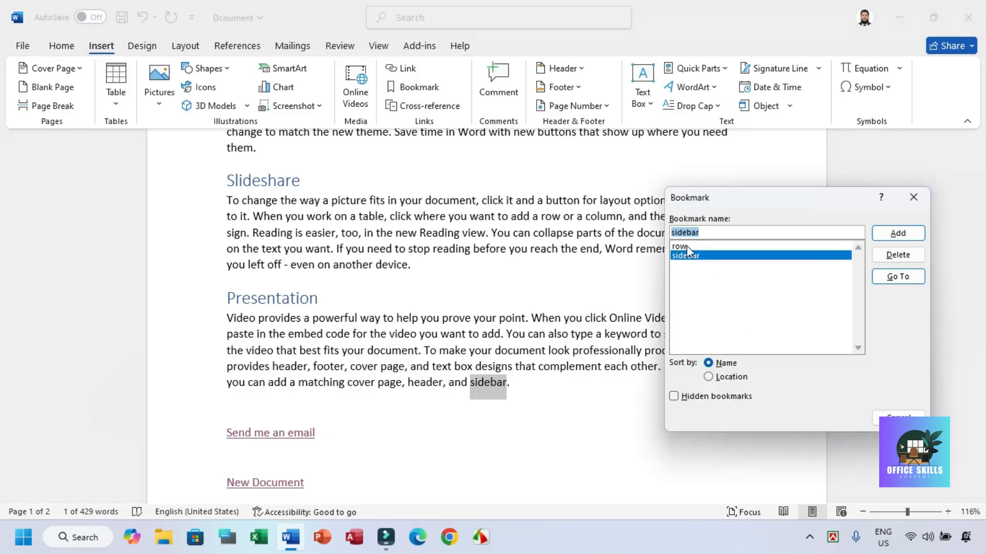
left_click(686, 246)
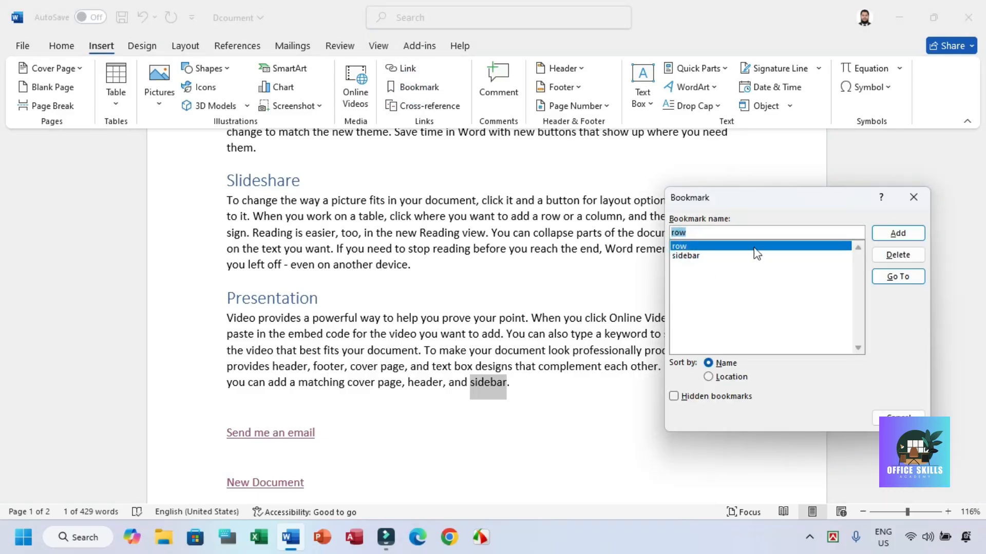
left_click(896, 277)
left_click(913, 198)
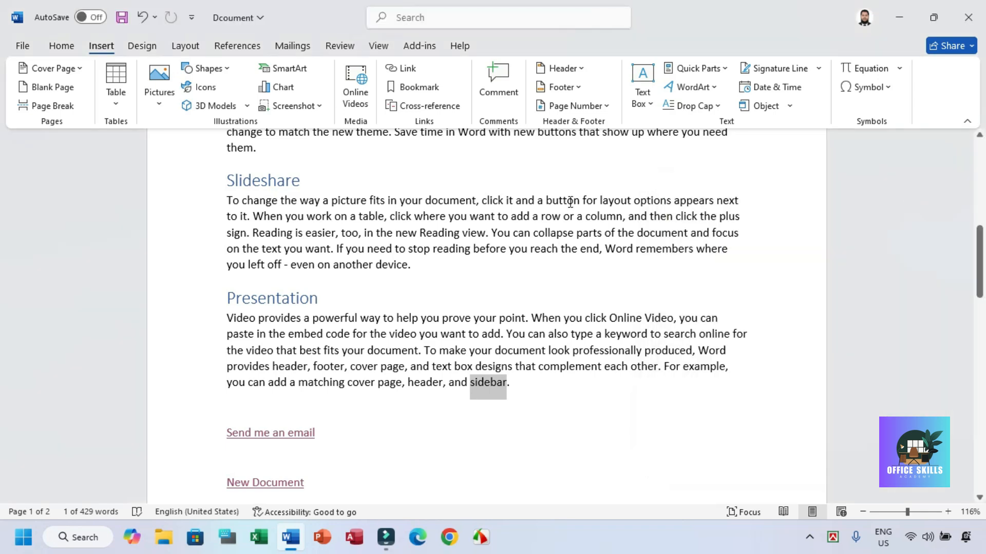
Step: Reassign the "row" bookmark to the words "row or a column" in the Slideshare paragraph
left_click_drag(542, 216, 607, 215)
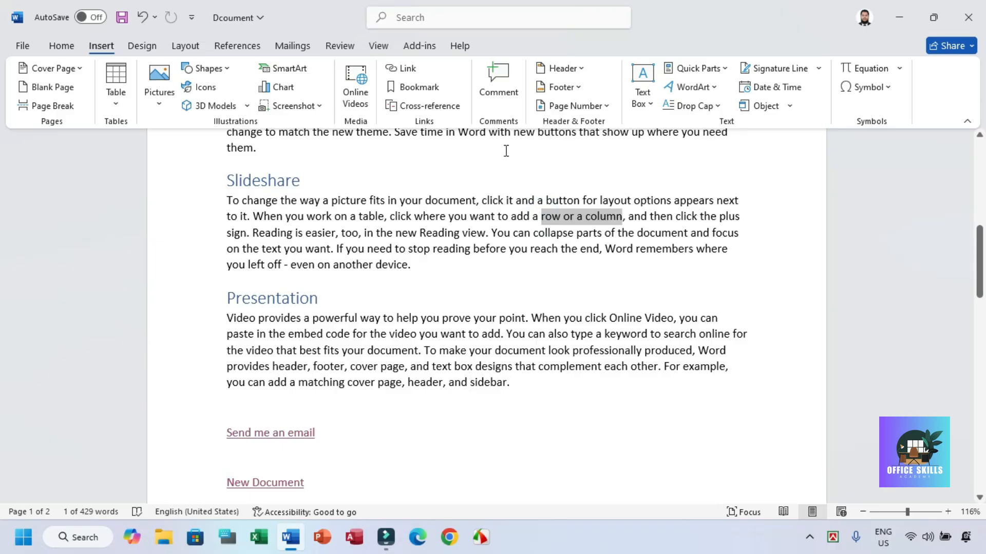
left_click(418, 87)
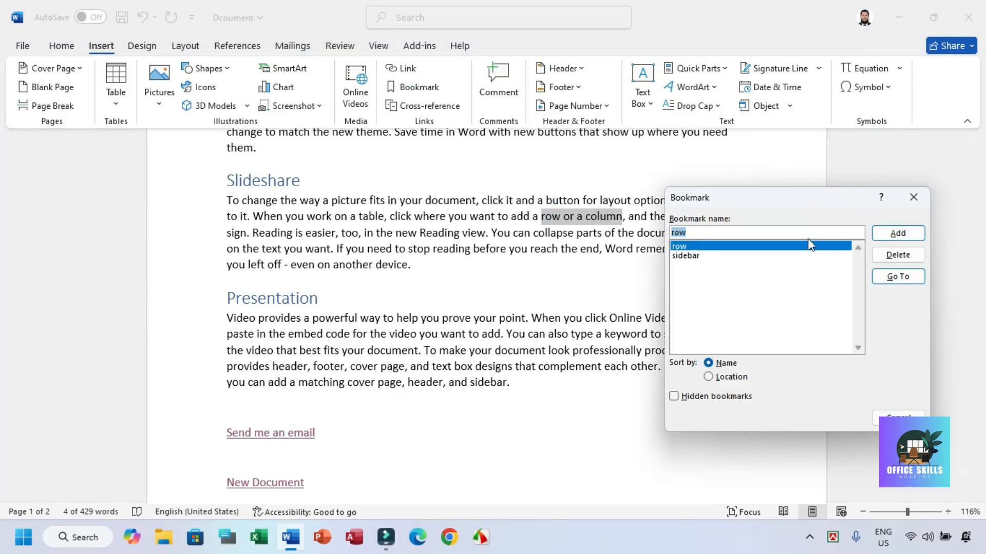
left_click(897, 233)
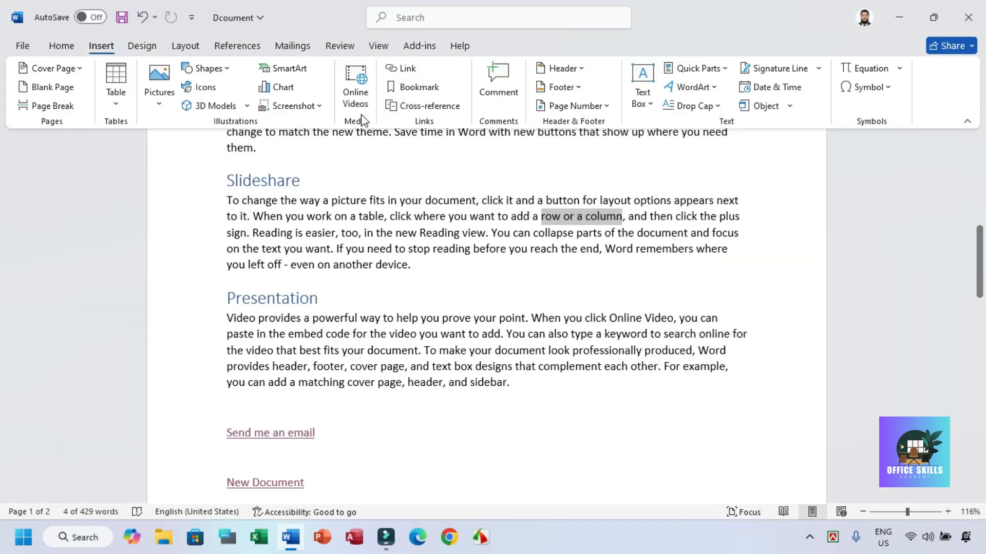
Step: Test both bookmarks by going to "sidebar" and back to "row", and close the bookmark list
left_click(417, 88)
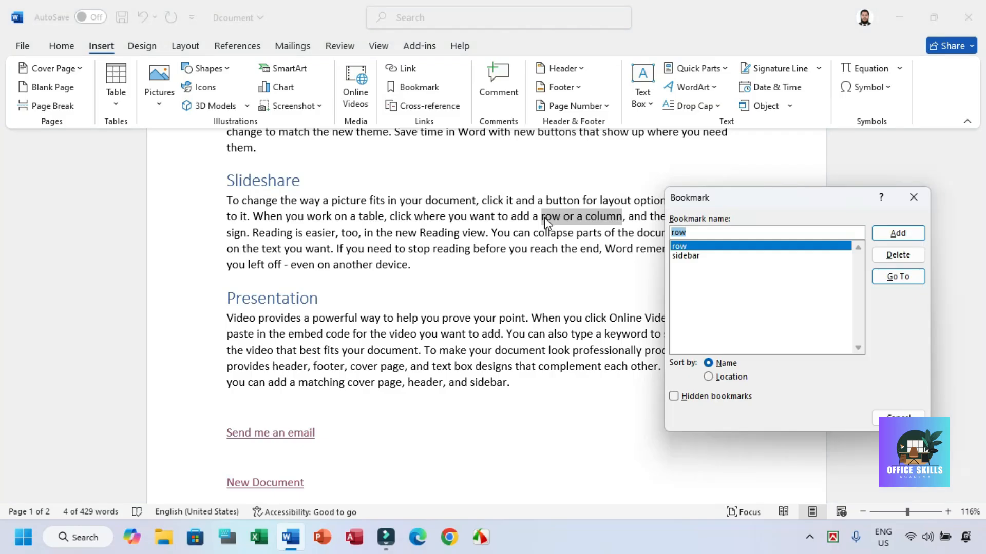
left_click(685, 256)
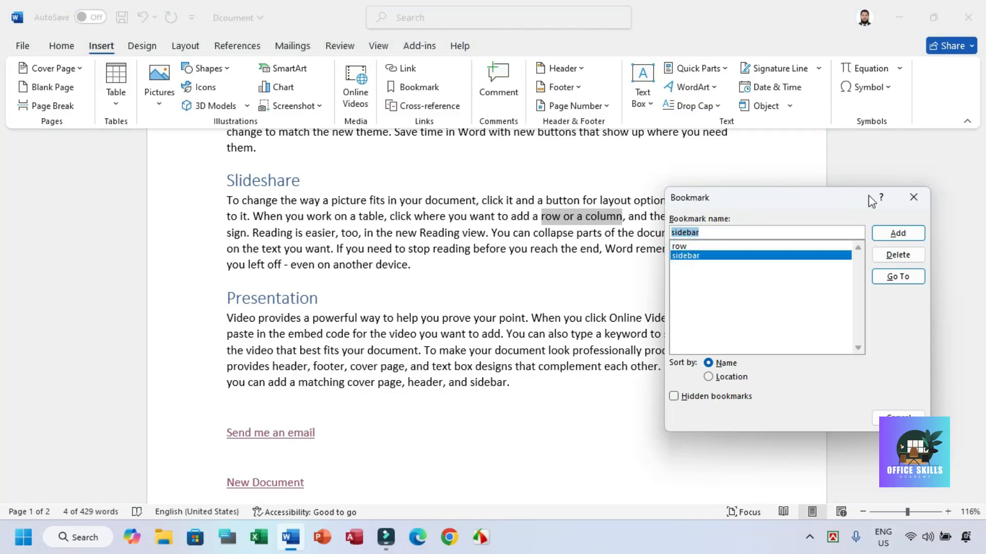
left_click_drag(815, 197, 834, 152)
left_click(704, 203)
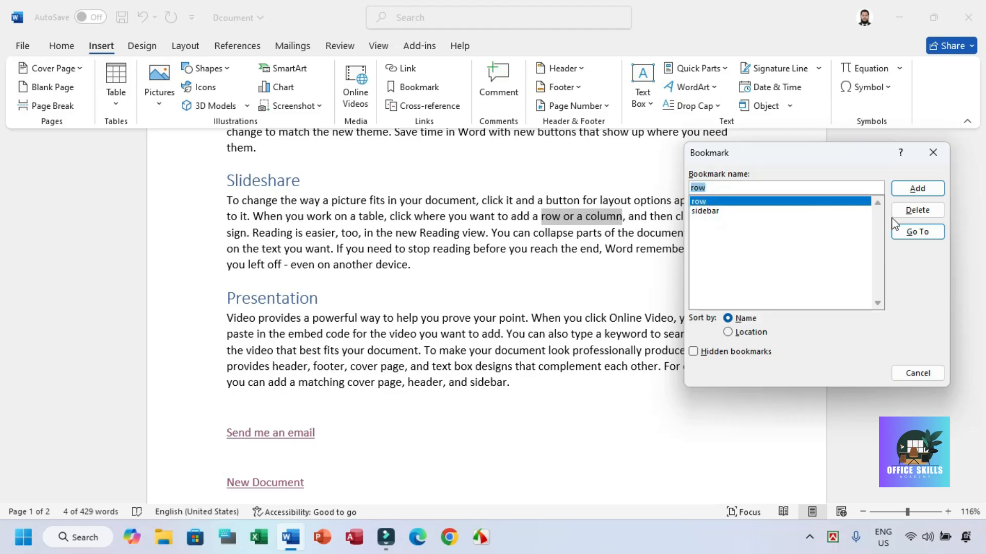
left_click(714, 211)
left_click(915, 232)
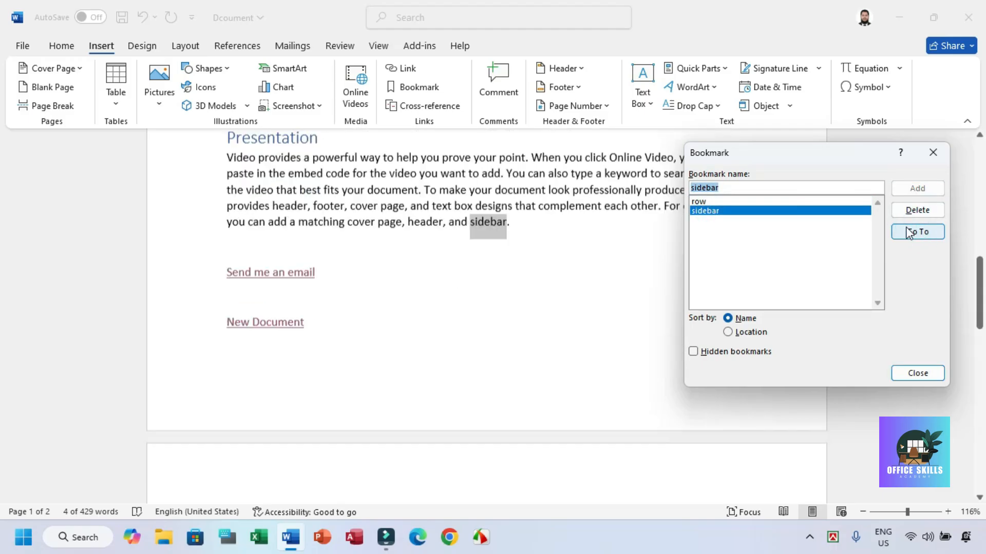
left_click(699, 201)
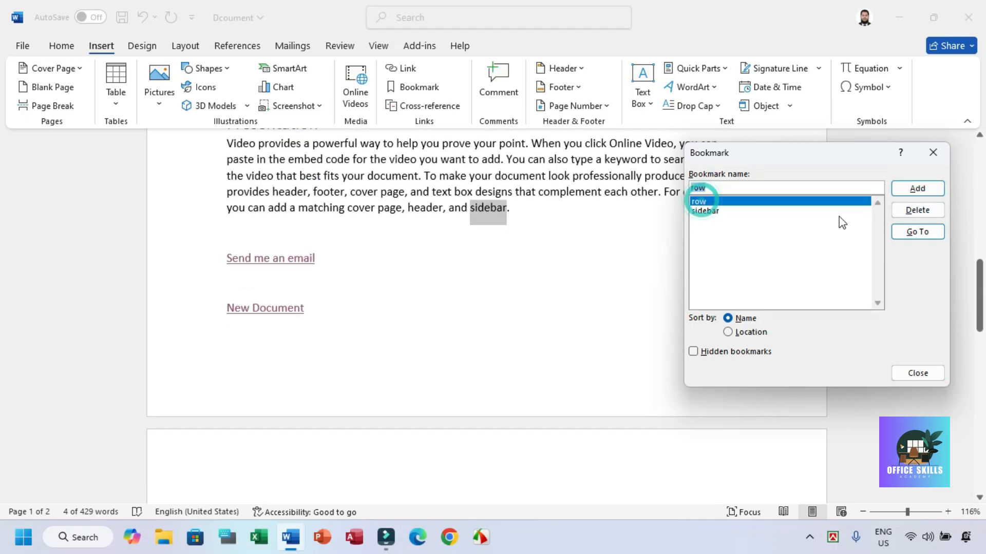
left_click(917, 232)
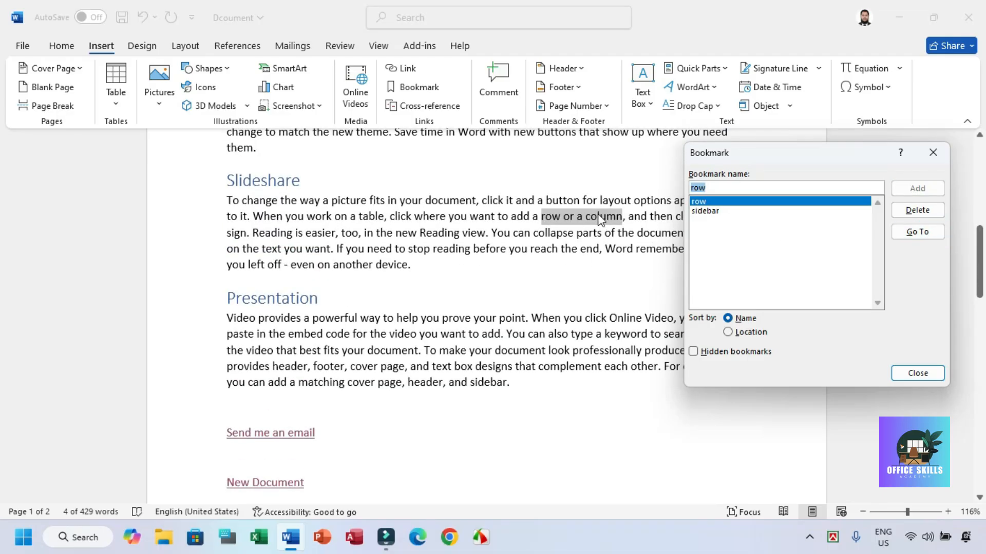
left_click(905, 370)
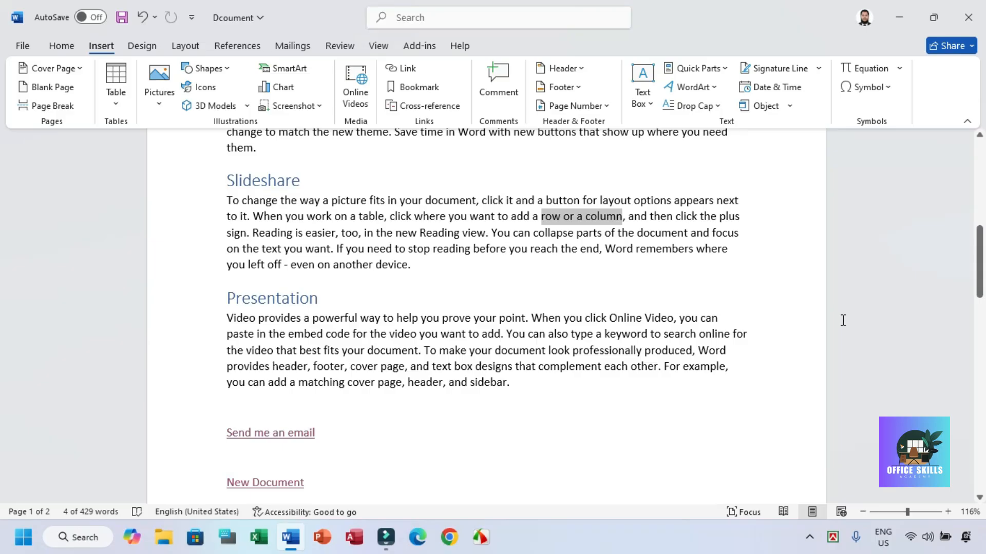
Step: Go to the "sidebar" bookmark from the Slideshare paragraph and close the bookmark list
left_click(419, 87)
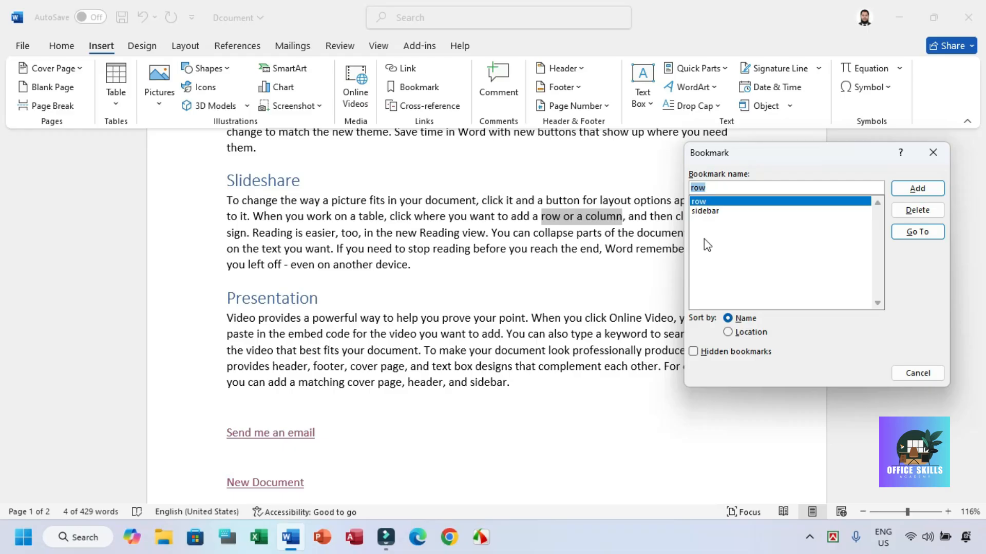
left_click_drag(745, 155, 706, 148)
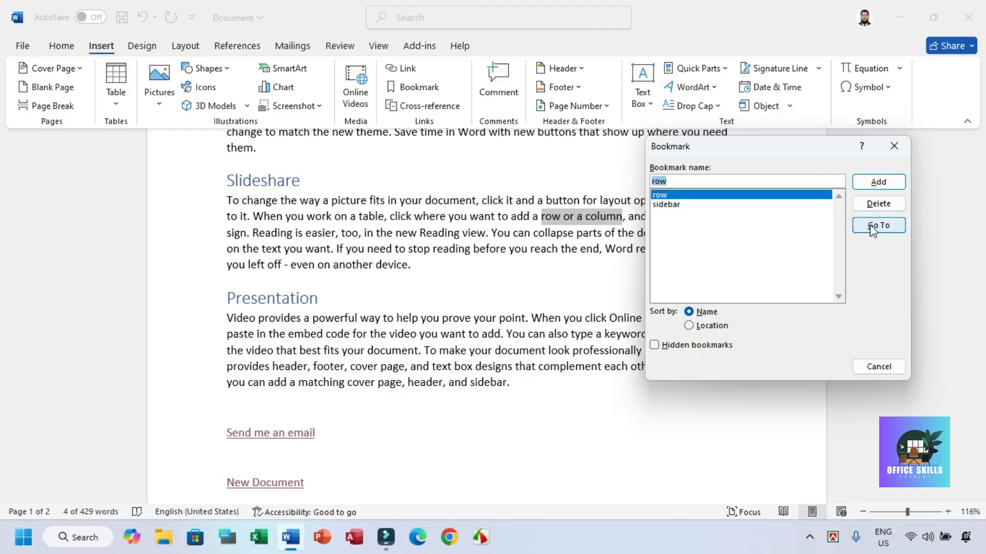
left_click(668, 205)
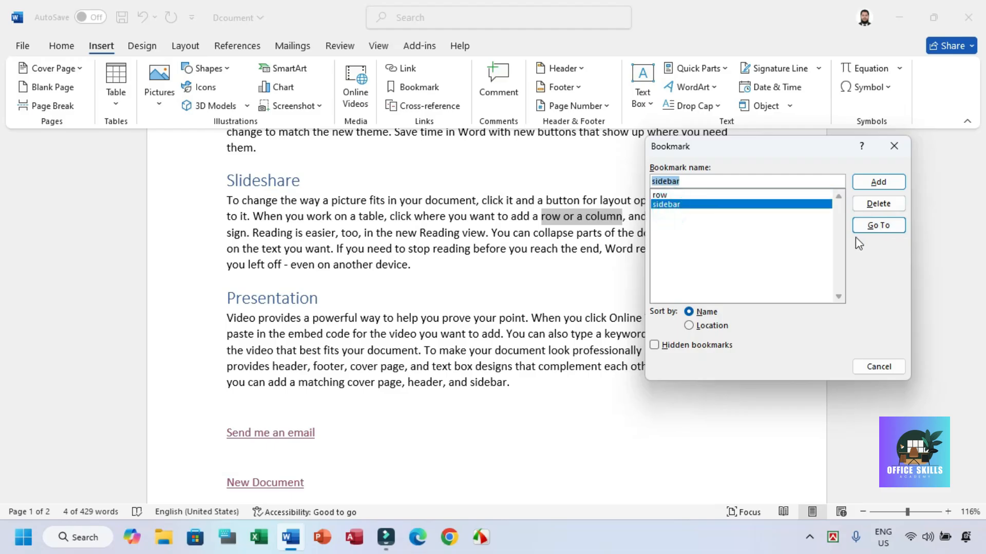
left_click(893, 225)
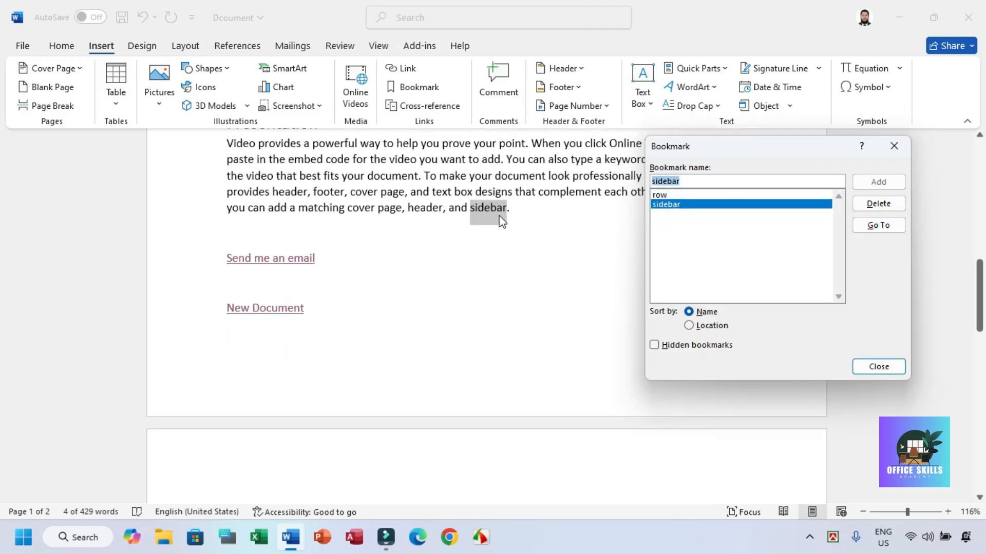
left_click(877, 365)
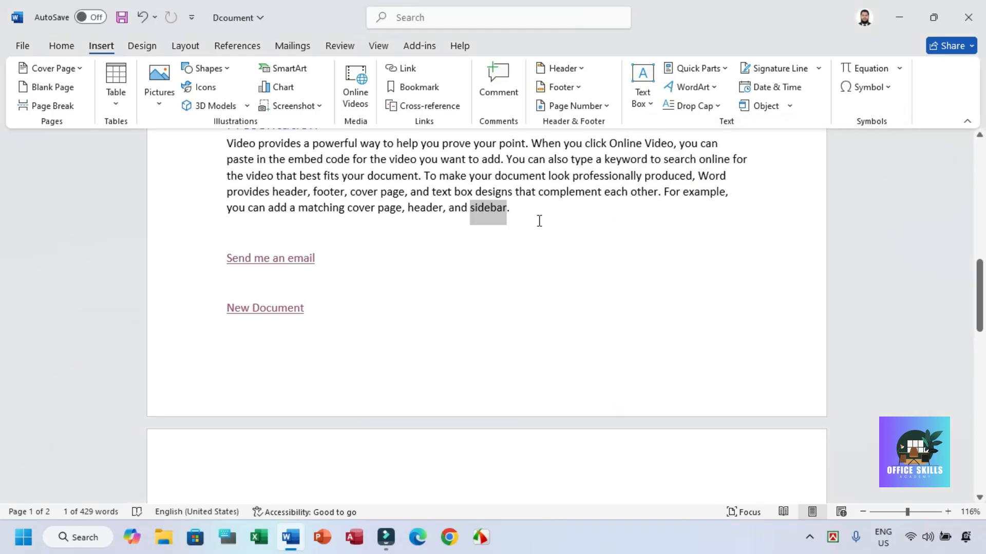
Step: Return to the "row" bookmark from the Presentation paragraph and close the bookmark list
scroll(539, 220, "up", 2)
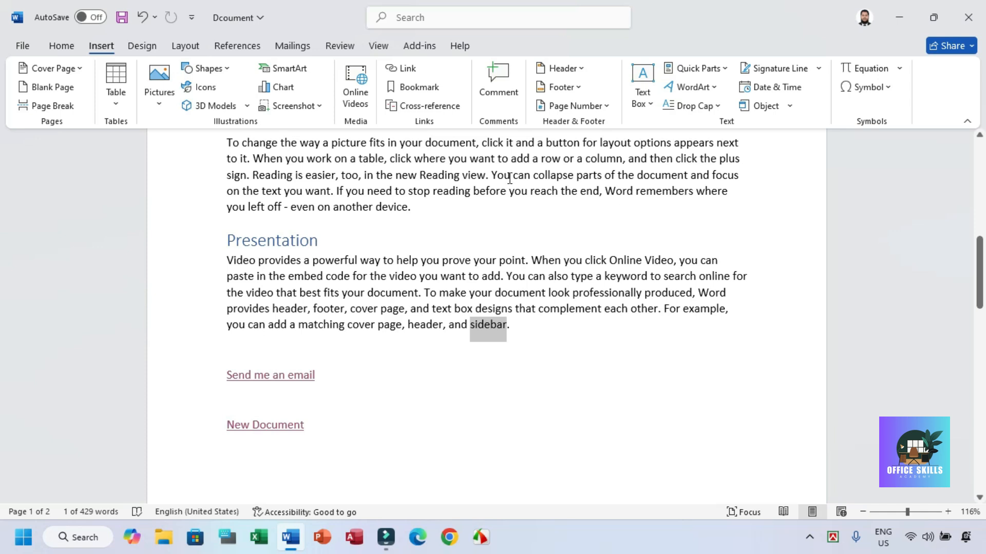
left_click(414, 87)
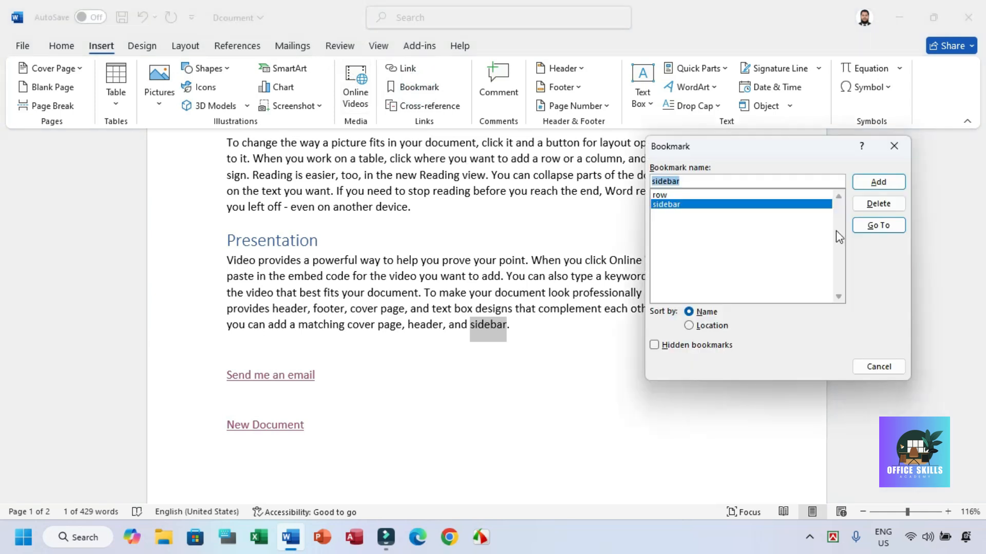
left_click(673, 194)
left_click(877, 226)
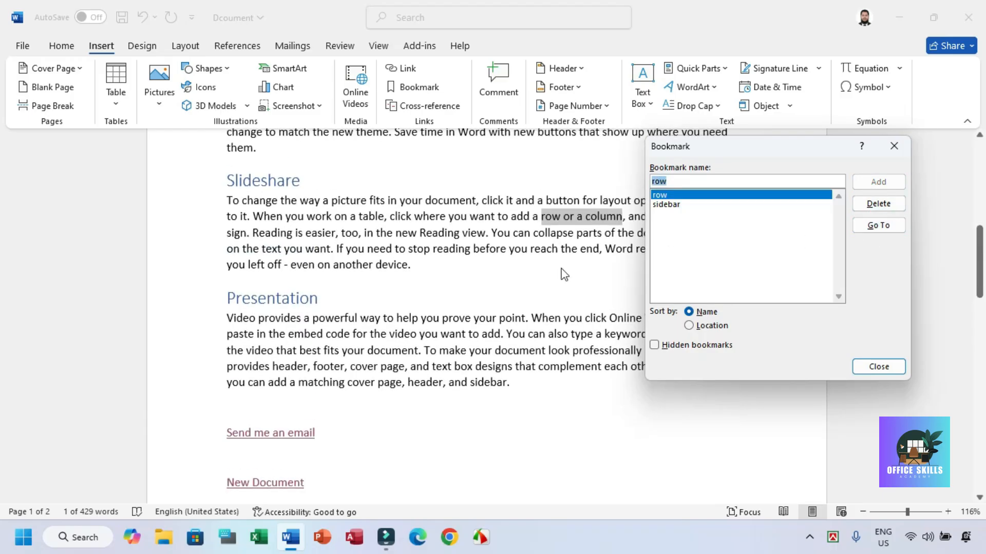
left_click(887, 369)
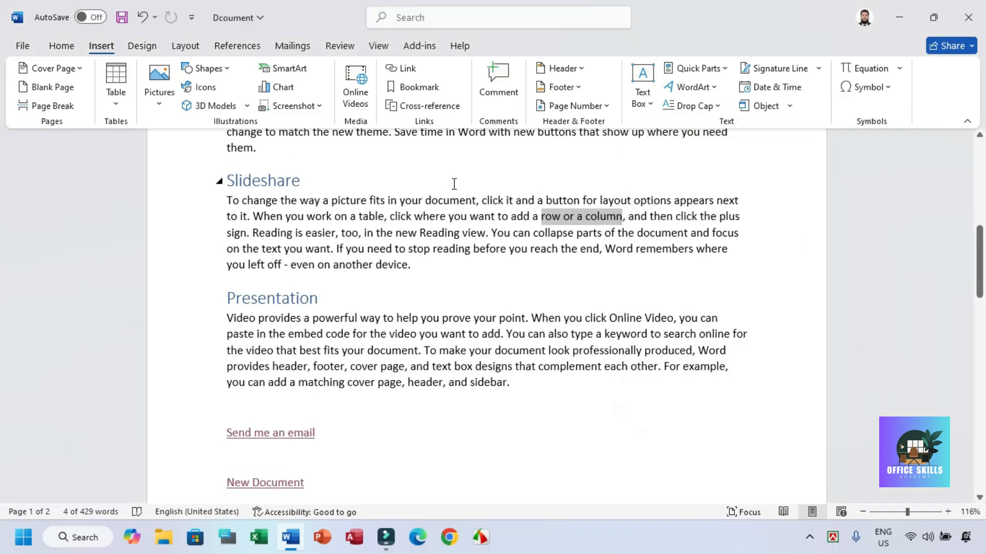
Step: Delete the "Send me an email" and "New Document" hyperlinks and the remaining content below the Presentation paragraph
left_click(528, 199)
scroll(402, 411, "down", 3)
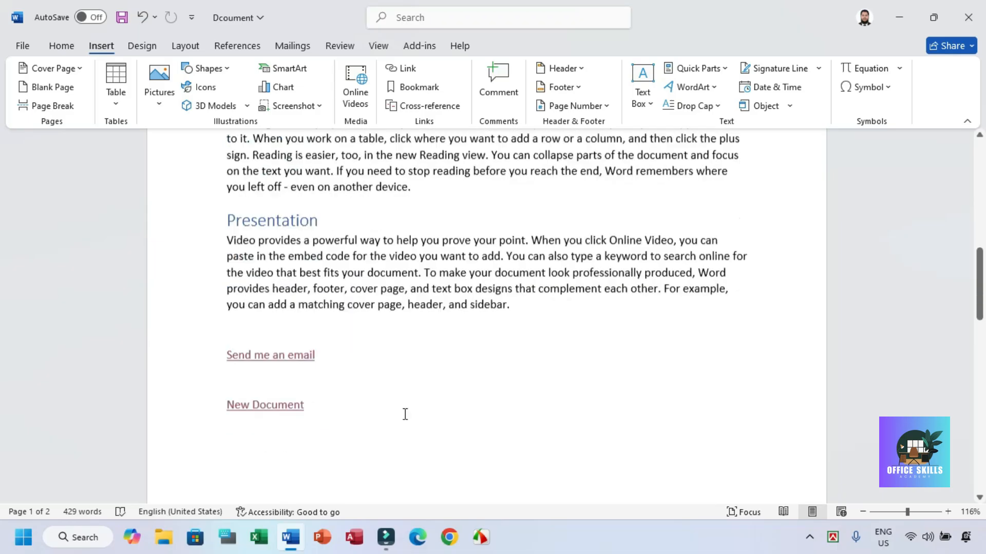
left_click_drag(362, 375, 218, 322)
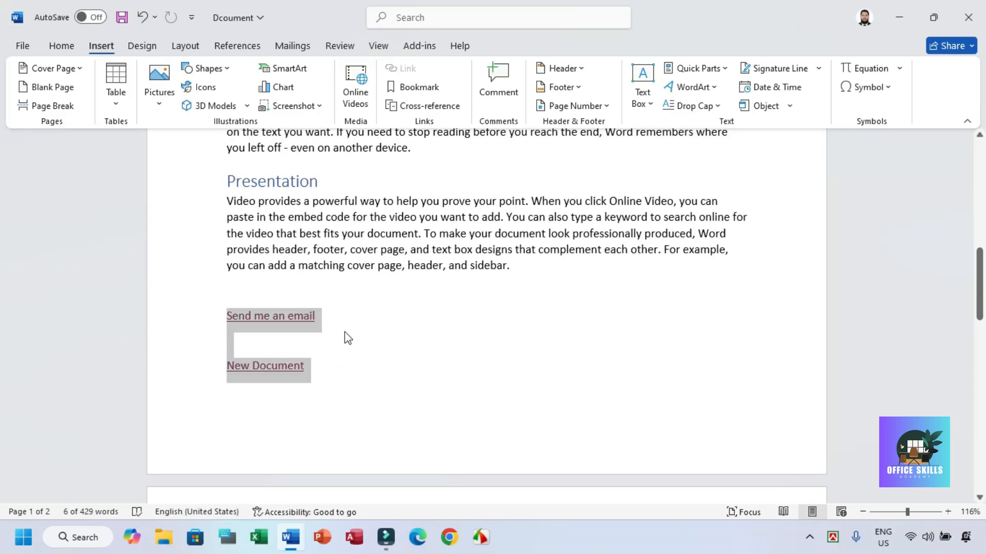
key("Delete")
left_click_drag(338, 345, 210, 334)
key("Delete")
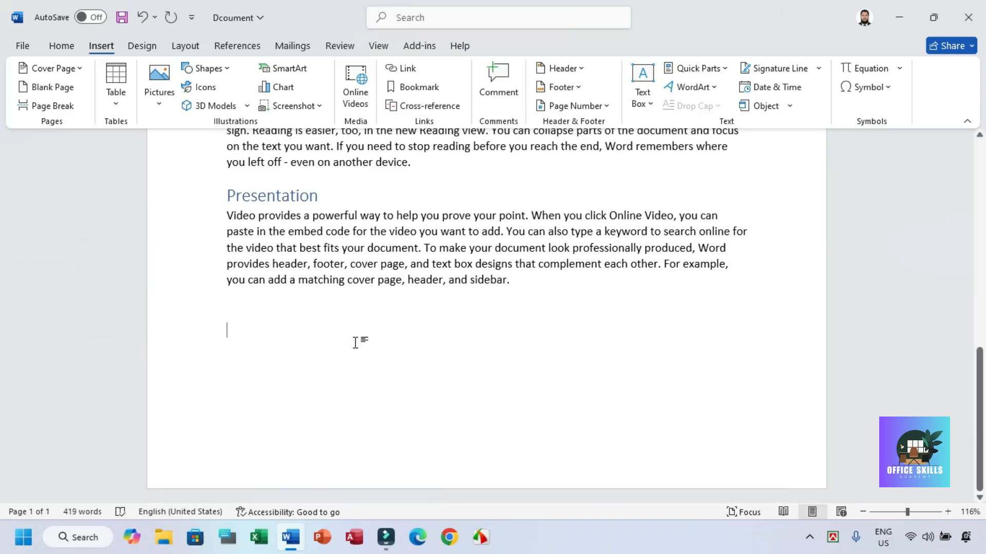
type("htt")
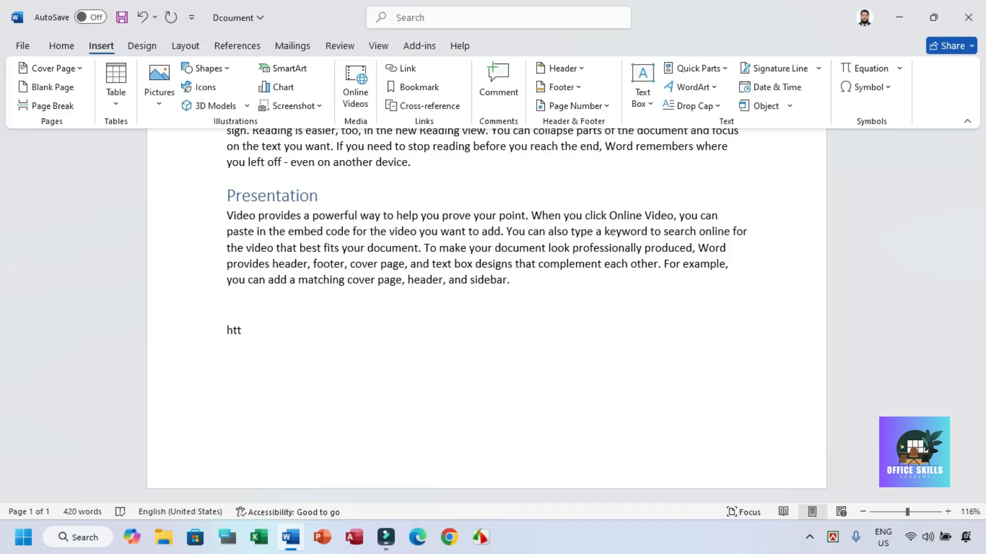
type("ps://www.example.com")
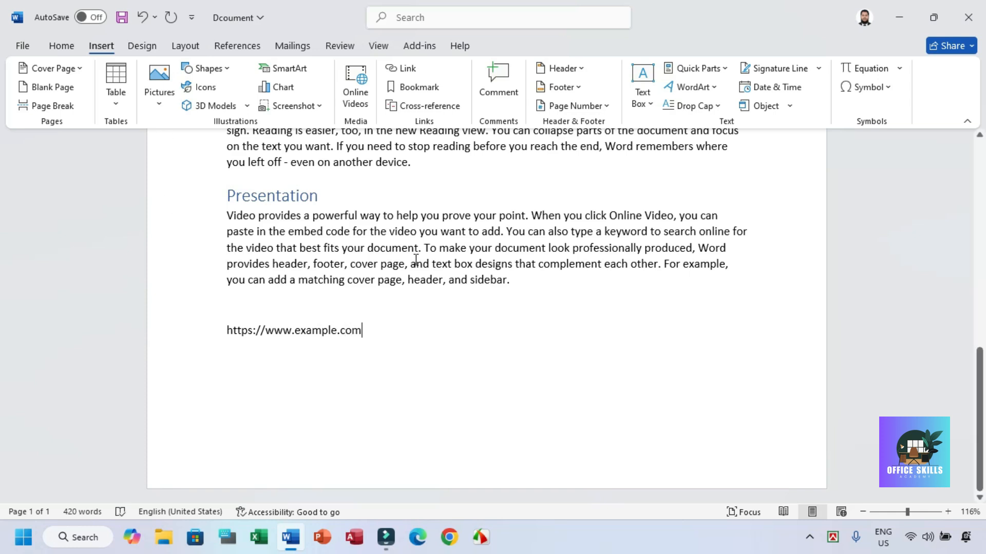
left_click(413, 107)
left_click_drag(406, 79, 543, 95)
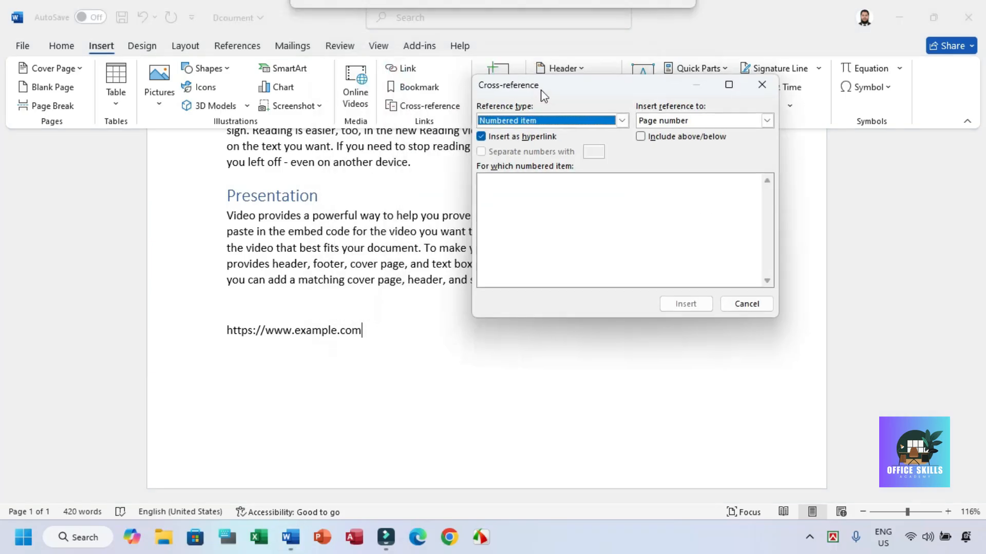
left_click(762, 85)
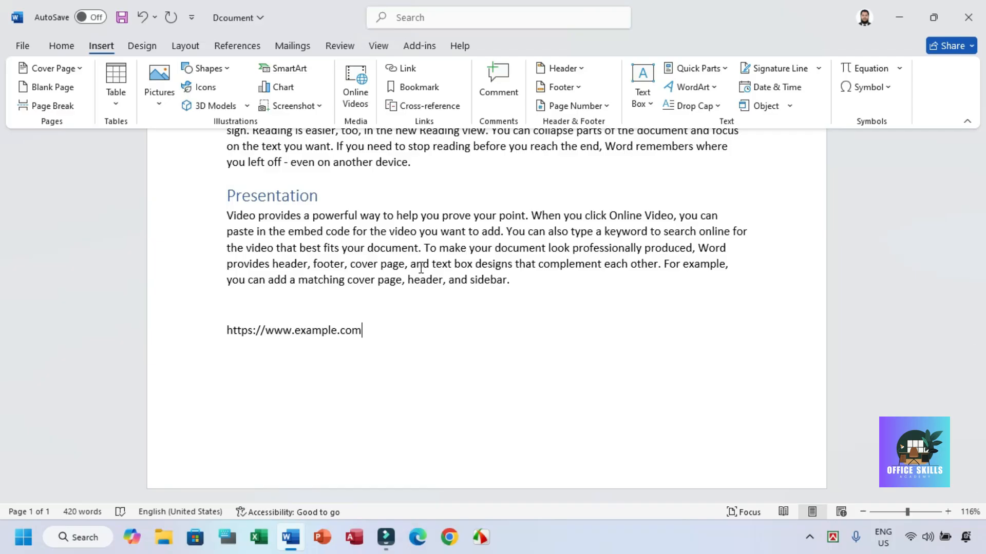
scroll(434, 244, "up", 1)
scroll(434, 244, "down", 1)
scroll(430, 241, "up", 3)
scroll(428, 237, "down", 2)
scroll(416, 169, "down", 1)
key("Return")
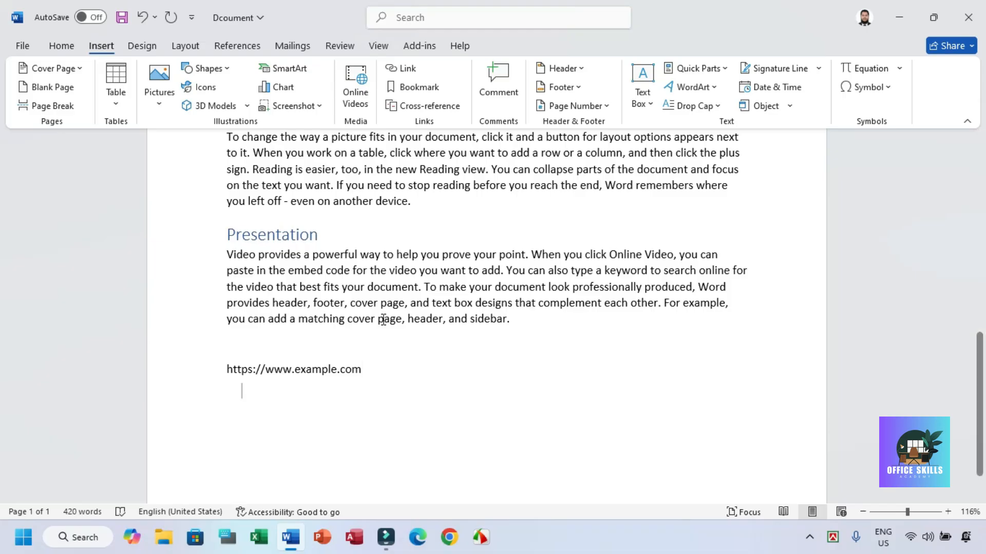
key("Return")
Step: Insert a hyperlinked cross-reference to the heading text of "Video" at the end of the document
left_click(426, 105)
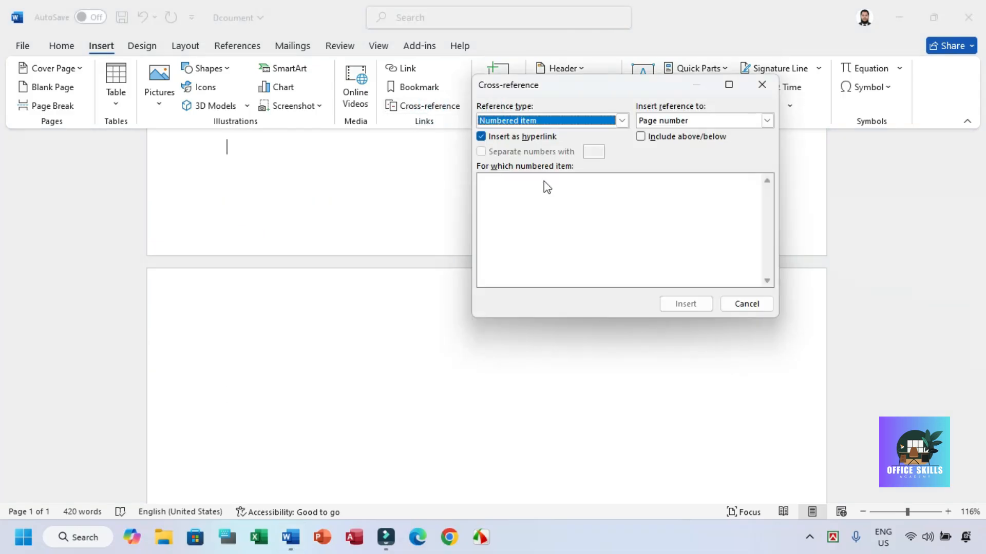
left_click(528, 122)
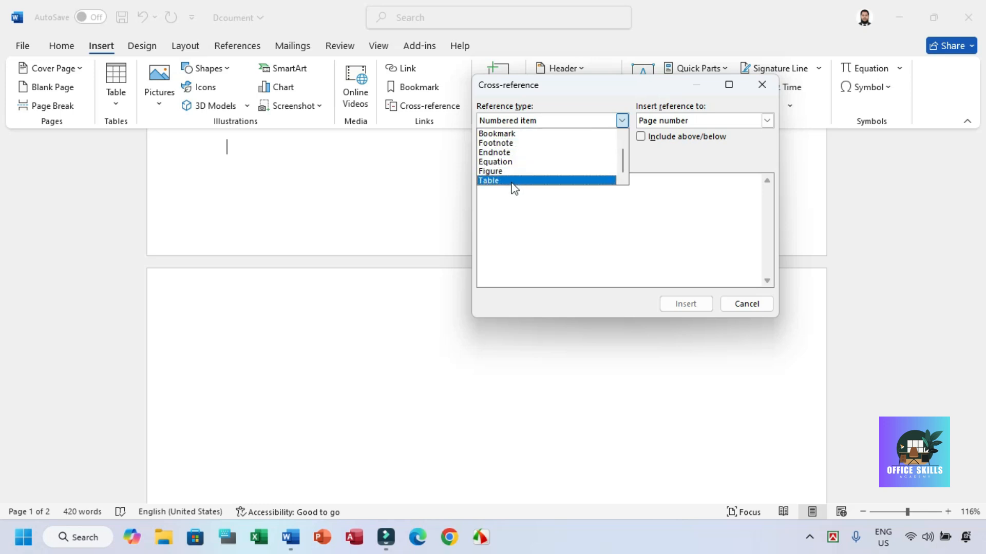
scroll(512, 154, "up", 1)
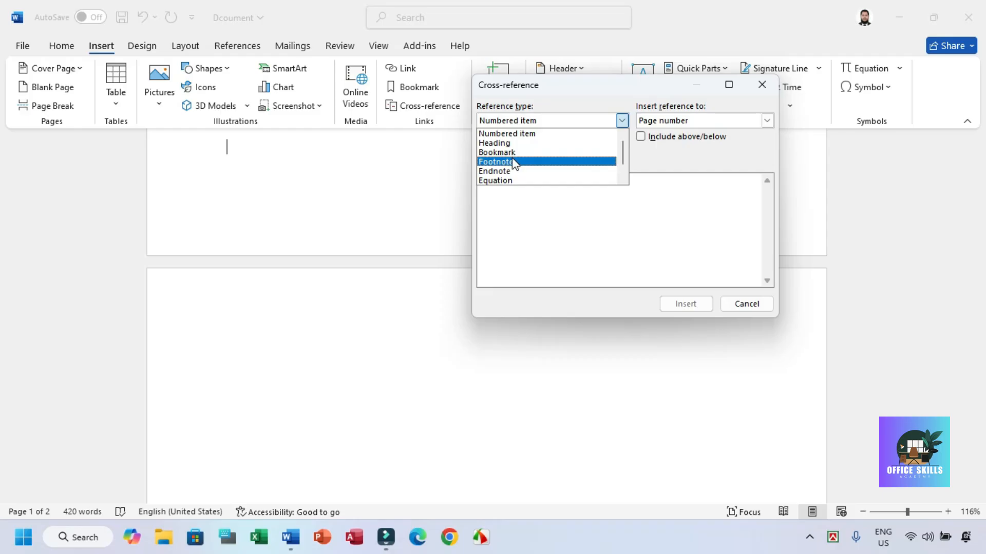
left_click(505, 143)
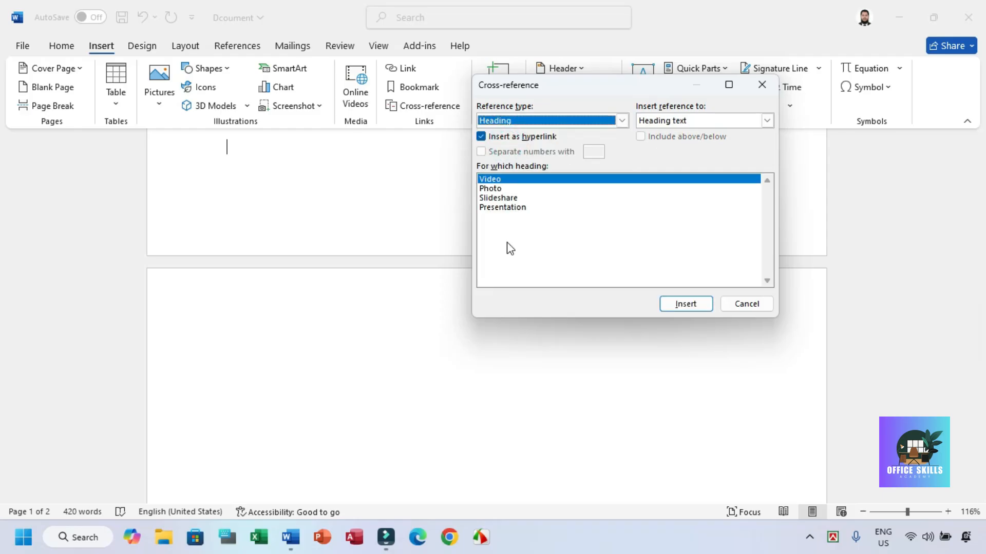
left_click(679, 304)
left_click(252, 146)
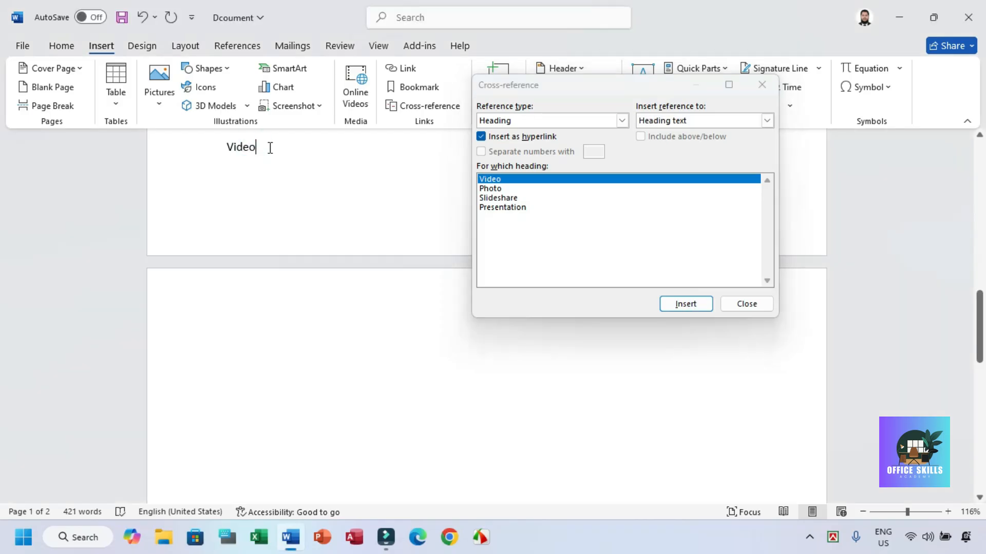
Step: Insert cross-references to the "Photo" and "Slideshare" headings on separate lines below the Video reference and close the cross-reference dialog
left_click(489, 189)
left_click(672, 303)
left_click(274, 153)
key("Return")
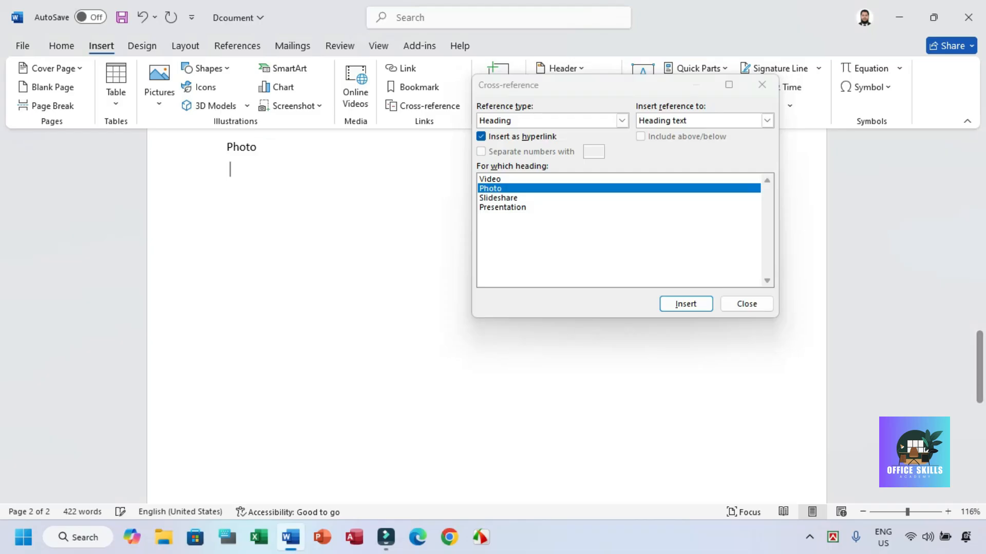
left_click(498, 198)
left_click(698, 310)
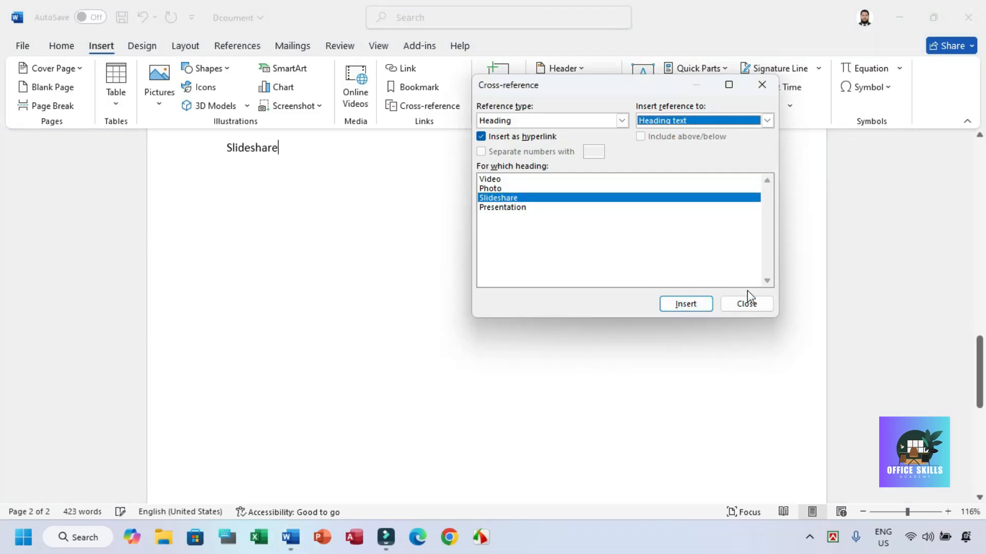
left_click(746, 303)
Step: Add an empty line above the Video cross-reference to move the whole reference list onto the second page
scroll(607, 308, "up", 4)
scroll(310, 235, "up", 2)
left_click(227, 185)
key("Return")
left_click(278, 415)
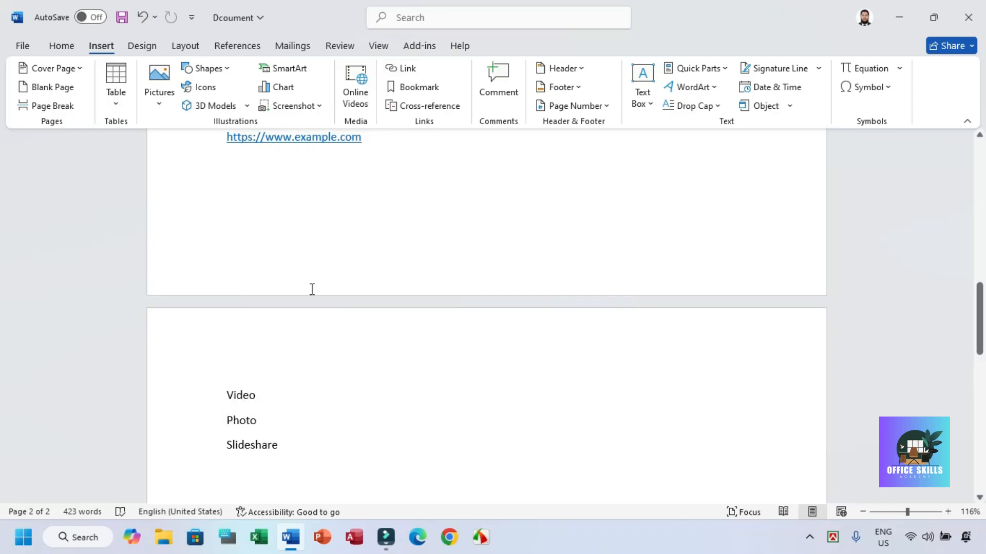
scroll(436, 260, "up", 5)
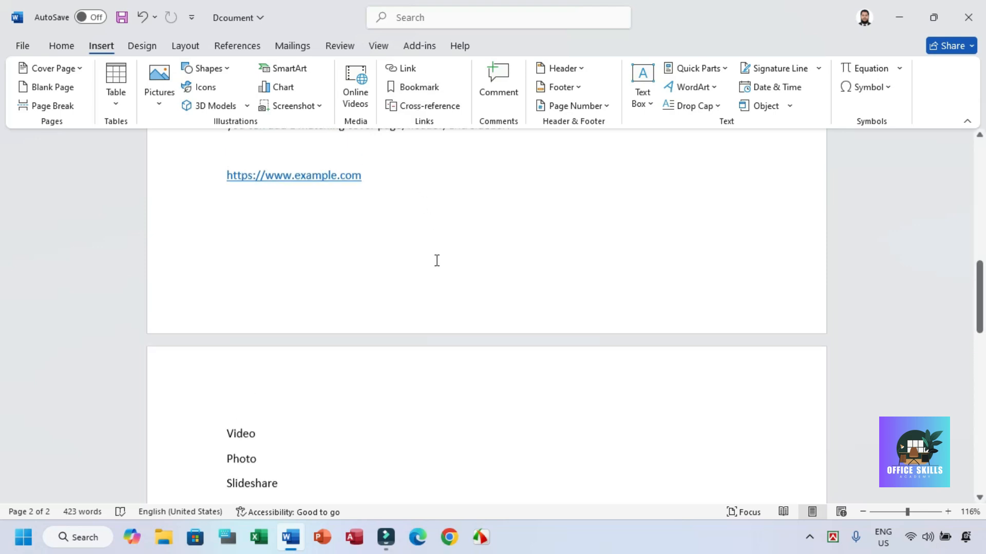
scroll(473, 257, "down", 6)
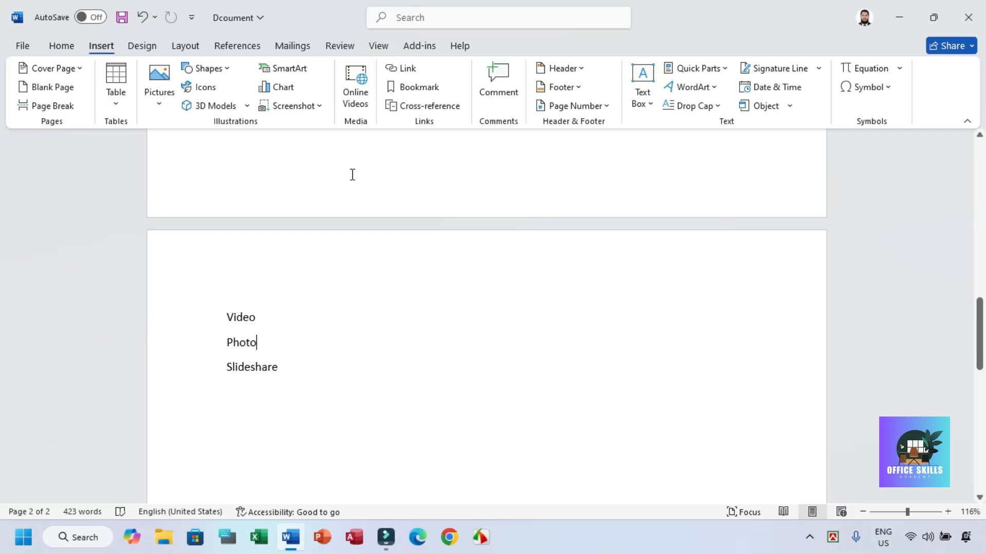
Step: Follow the Video cross-reference to its heading, highlight that heading, and go back to the reference list on page 2
left_click_drag(266, 316, 179, 315)
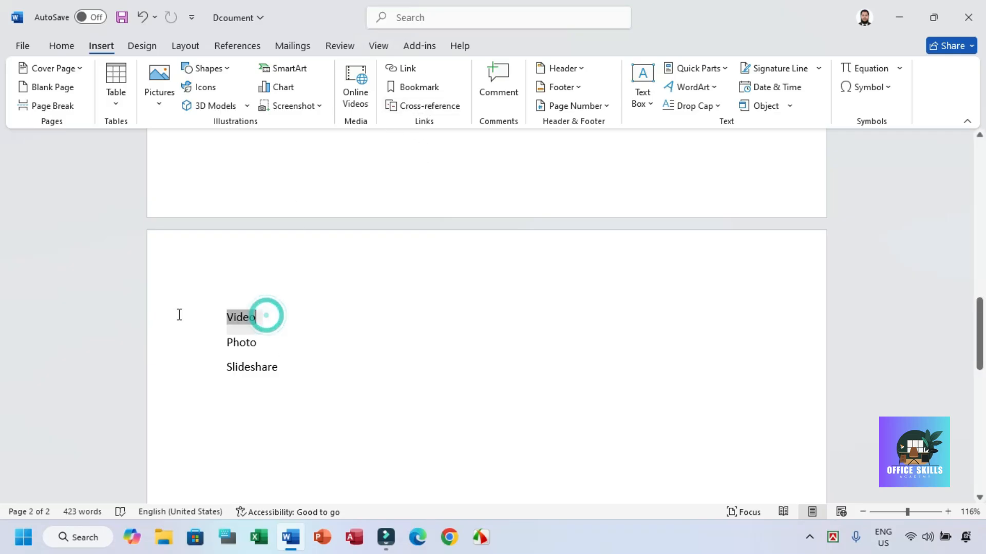
left_click(345, 343)
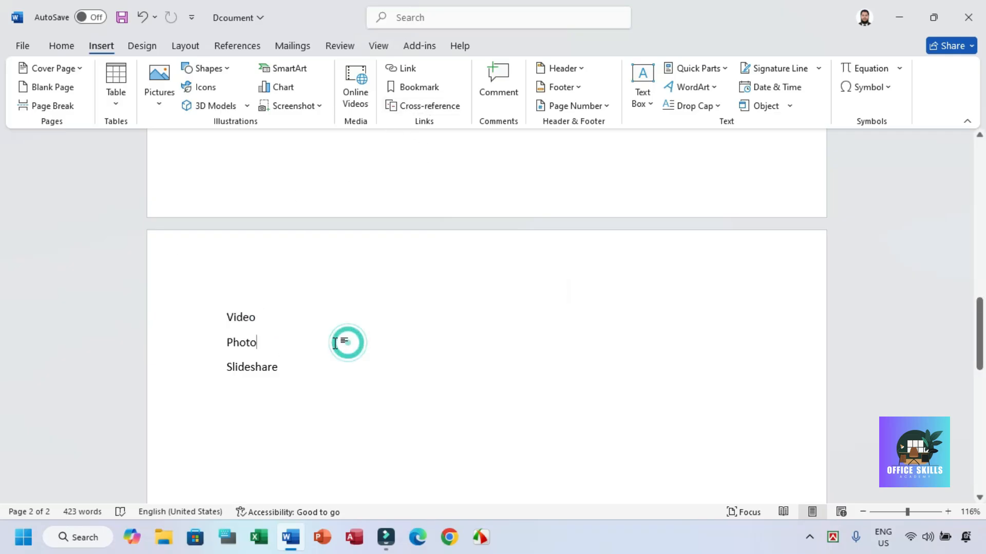
double_click(242, 325)
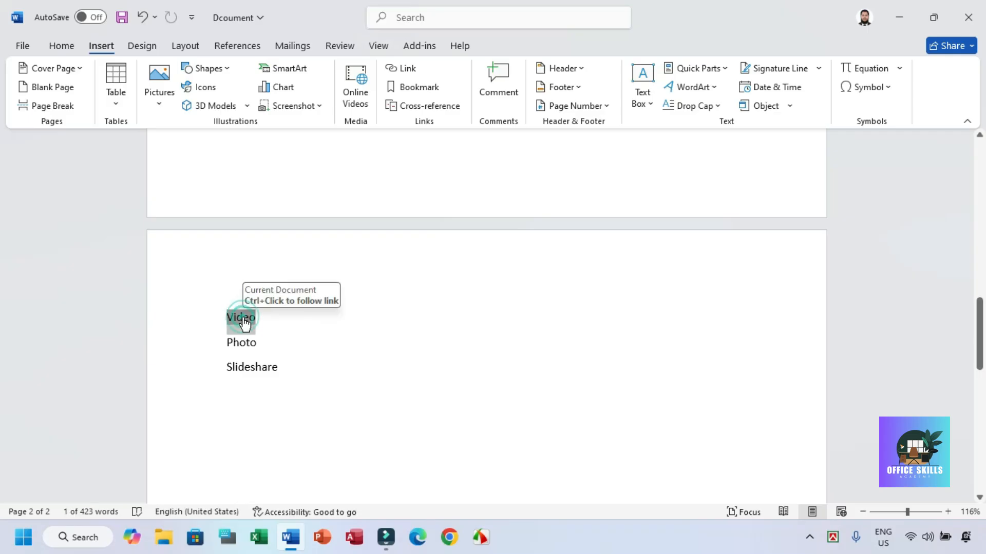
left_click(241, 324, "ctrl")
left_click_drag(230, 221, 281, 222)
left_click(957, 198)
left_click_drag(979, 217, 979, 359)
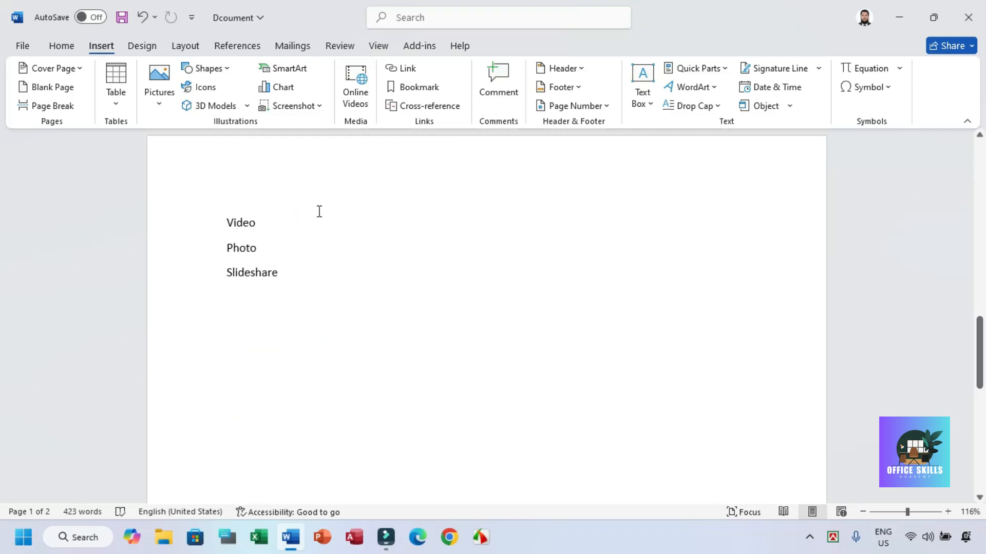
Step: Select the Video cross-reference, review the available cross-reference types, and cancel without inserting anything
left_click_drag(256, 221, 213, 229)
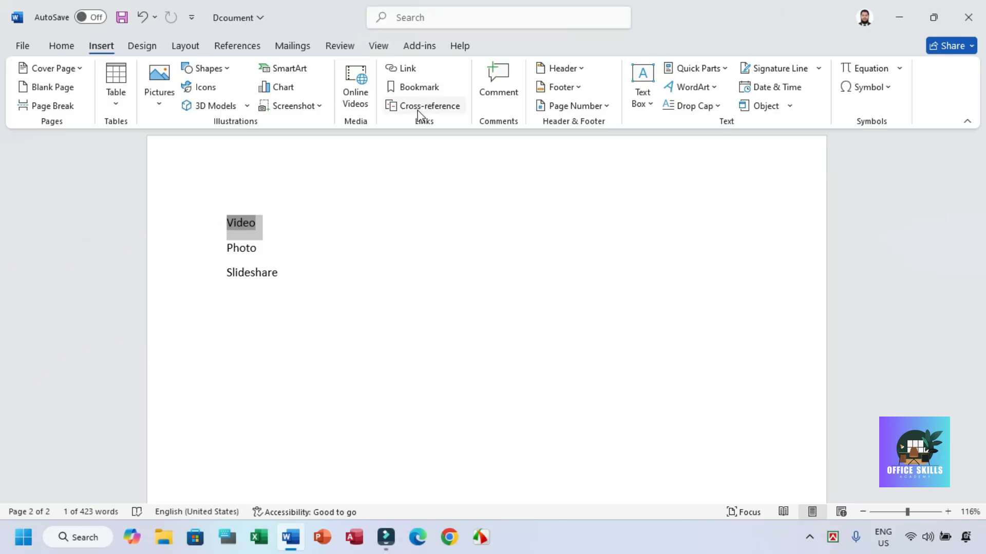
left_click(419, 107)
left_click(514, 122)
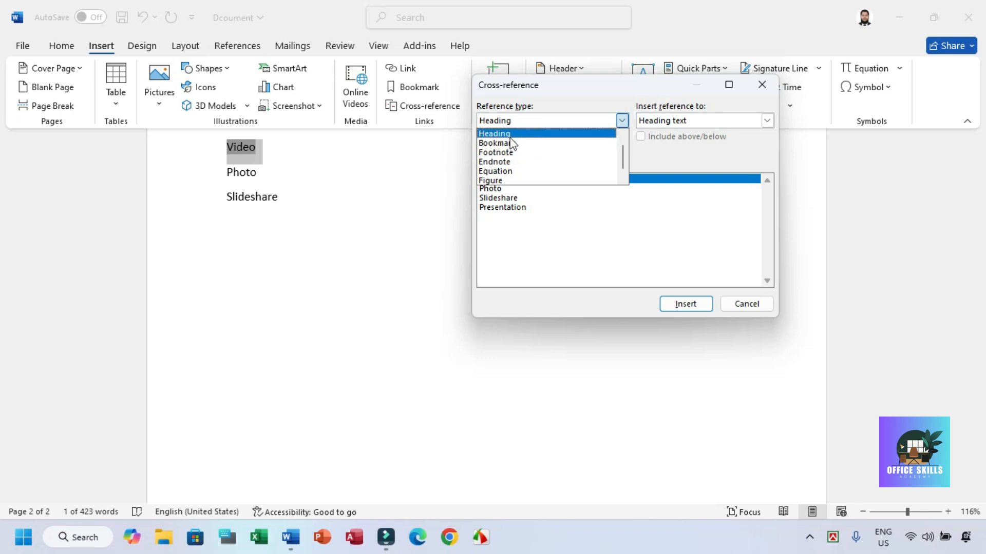
left_click(741, 298)
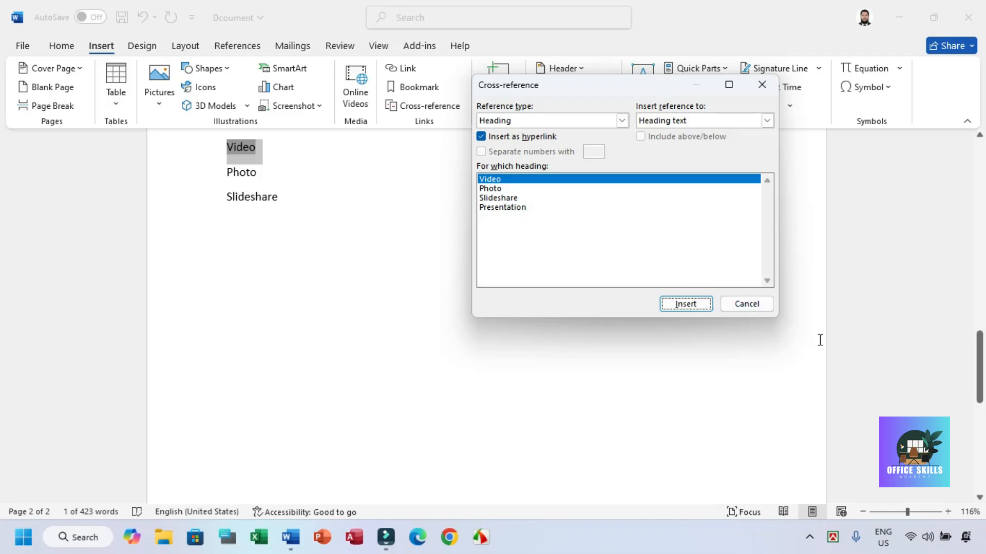
left_click(747, 304)
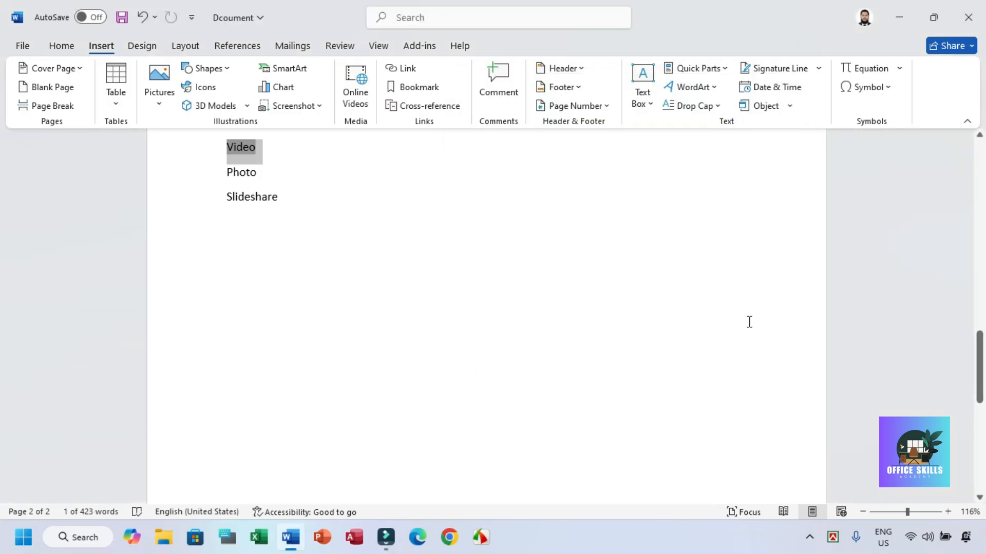
left_click(391, 232)
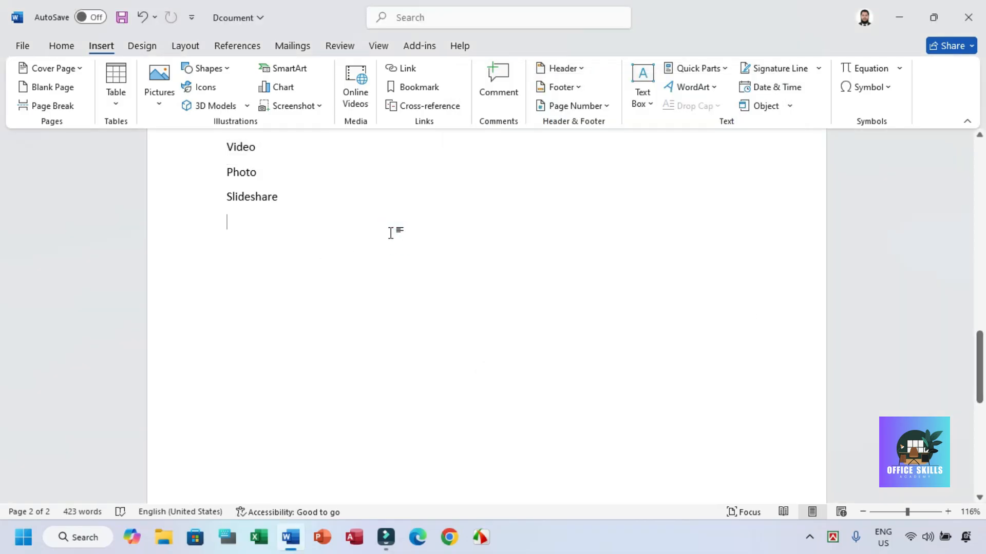
Step: Highlight the Video cross-reference in the list, then follow the Photo cross-reference to its heading on page 1
scroll(389, 237, "up", 2)
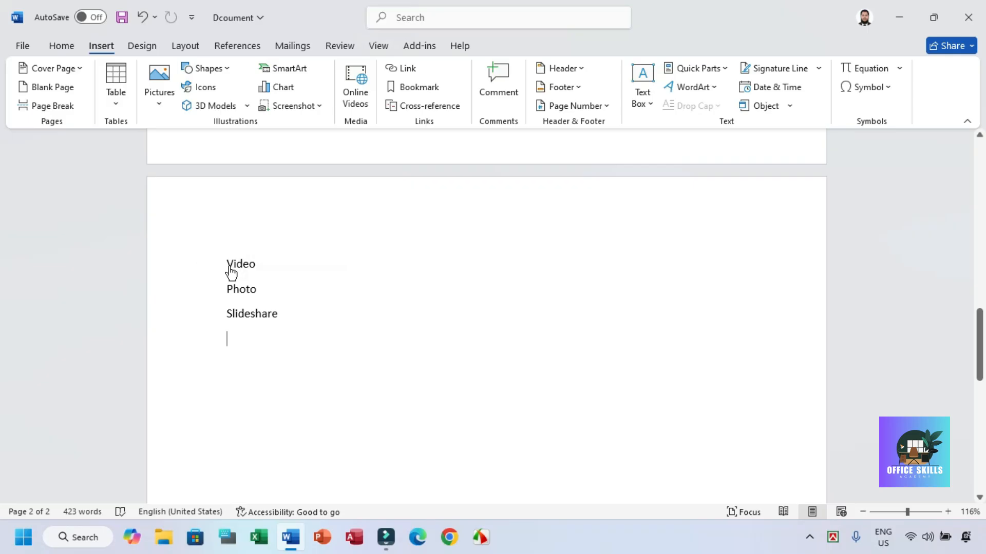
left_click_drag(264, 261, 226, 260)
left_click(252, 270)
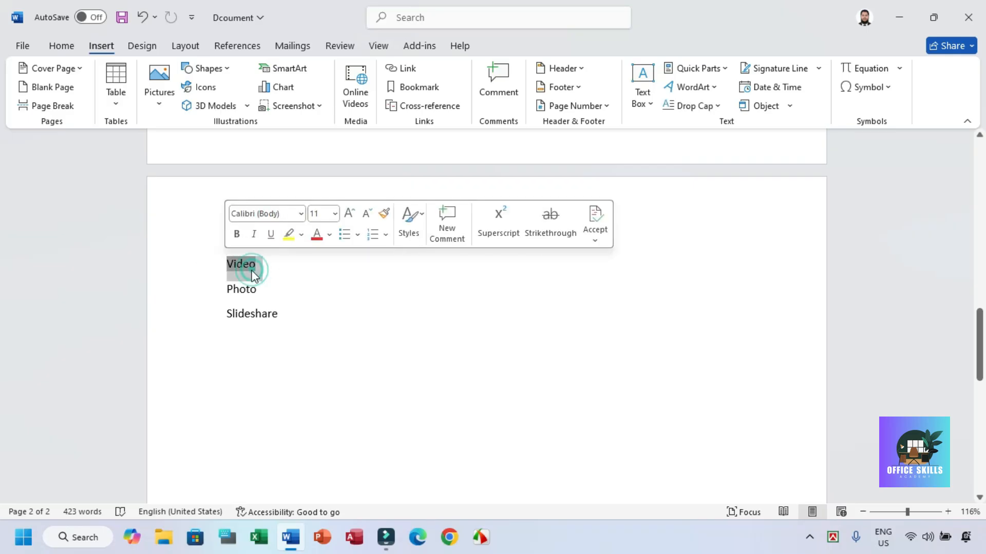
left_click(303, 283)
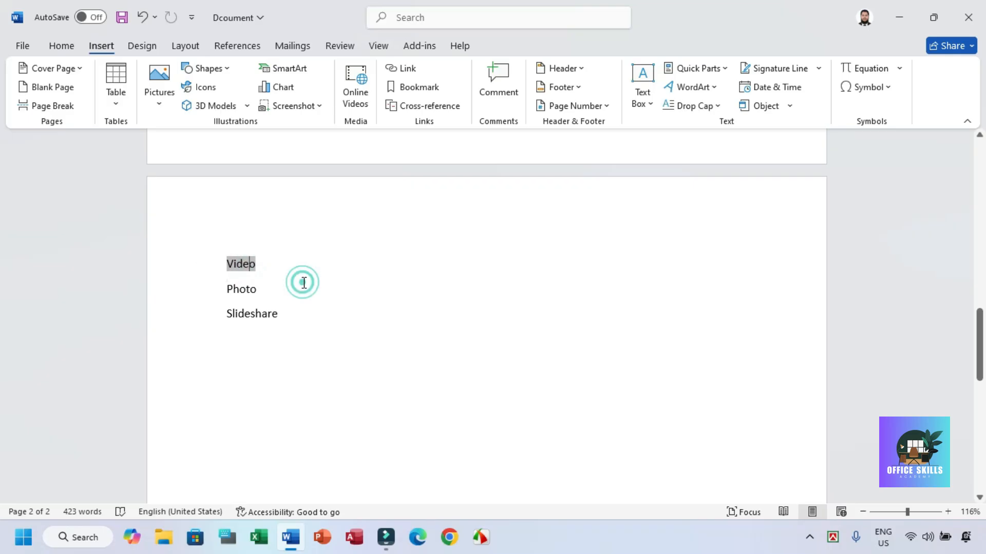
left_click(241, 288, "ctrl")
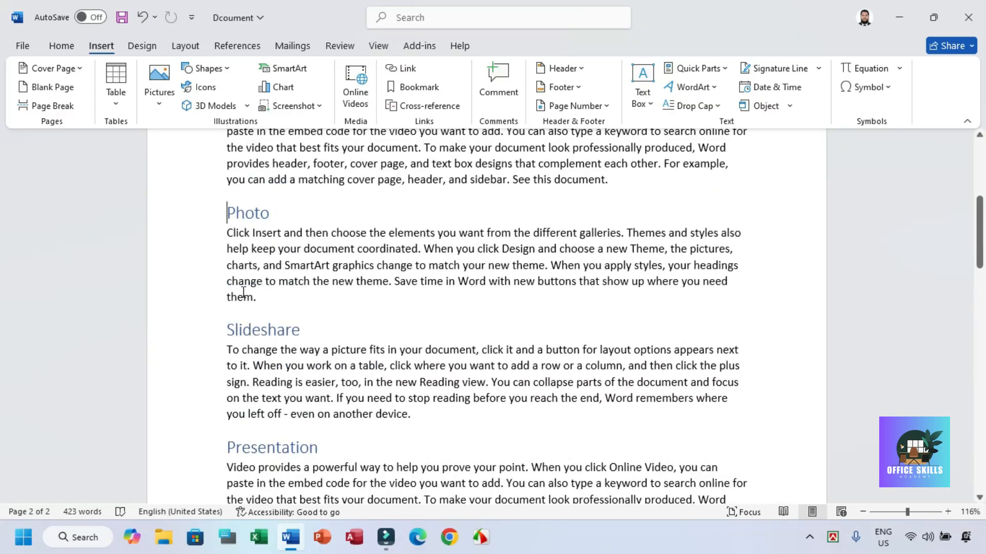
mouse_move(978, 231)
left_mouse_down()
mouse_move(969, 358)
mouse_move(979, 237)
left_mouse_up()
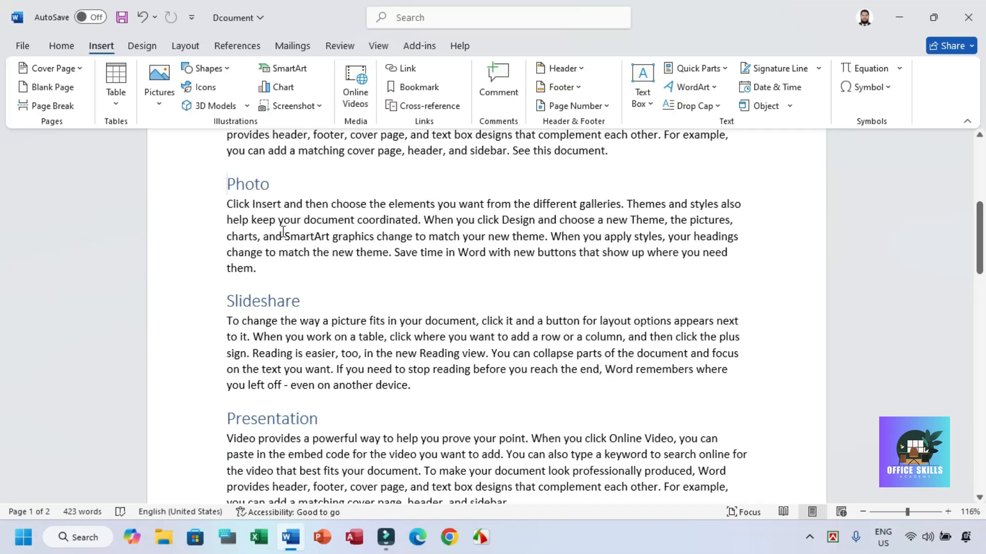